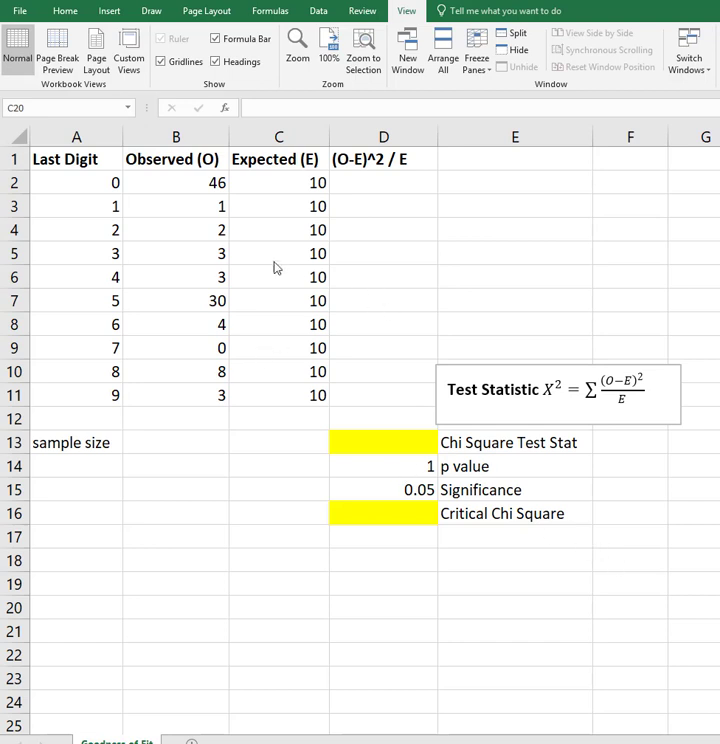
# Review the last-digit values, observed counts (e.g. 30) and the expected count of 10.
pyautogui.click(204, 186)
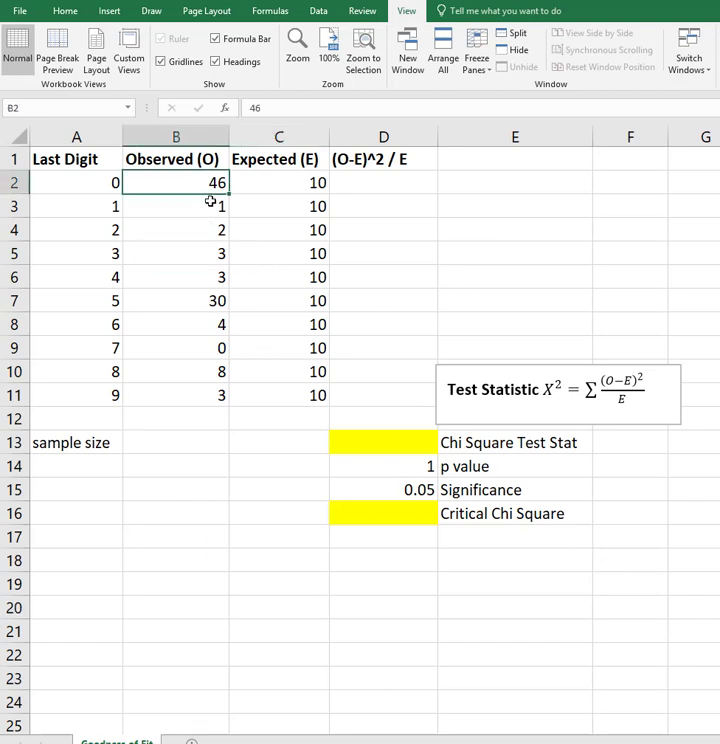
pyautogui.click(198, 305)
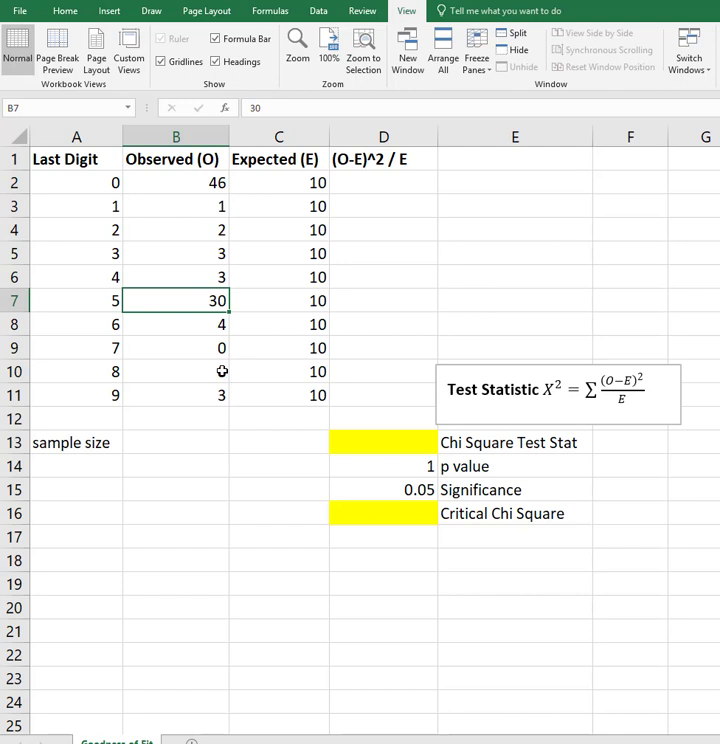
pyautogui.click(292, 189)
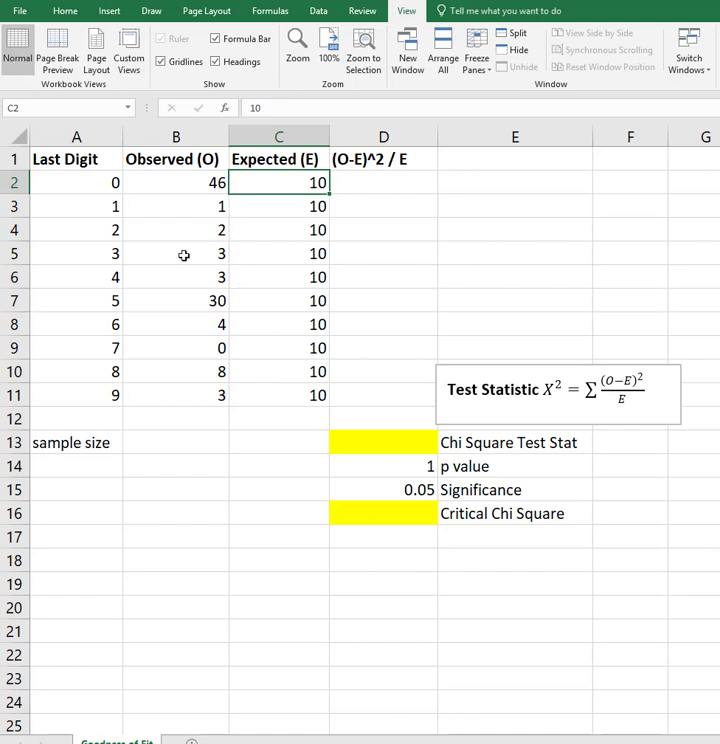
pyautogui.click(93, 181)
pyautogui.click(91, 206)
pyautogui.click(85, 253)
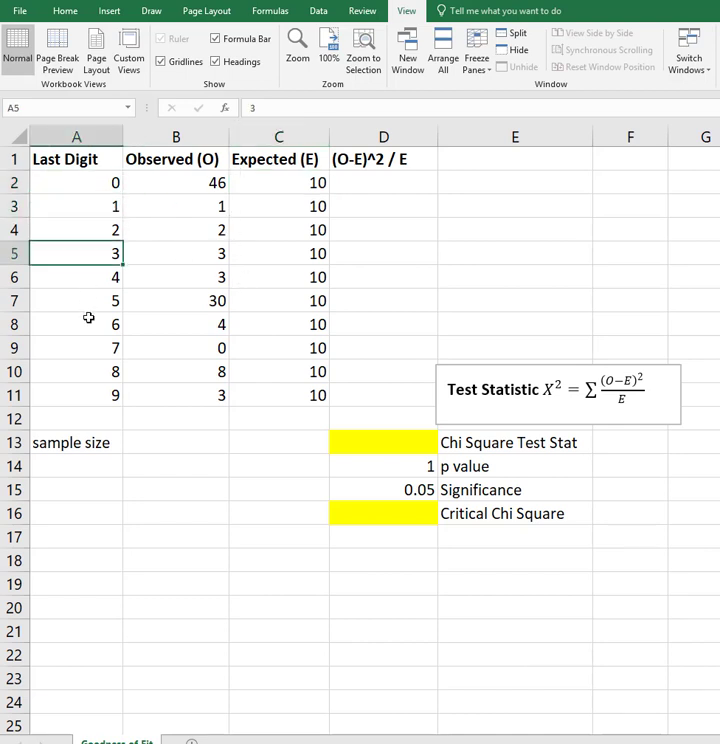
pyautogui.click(88, 322)
pyautogui.click(279, 185)
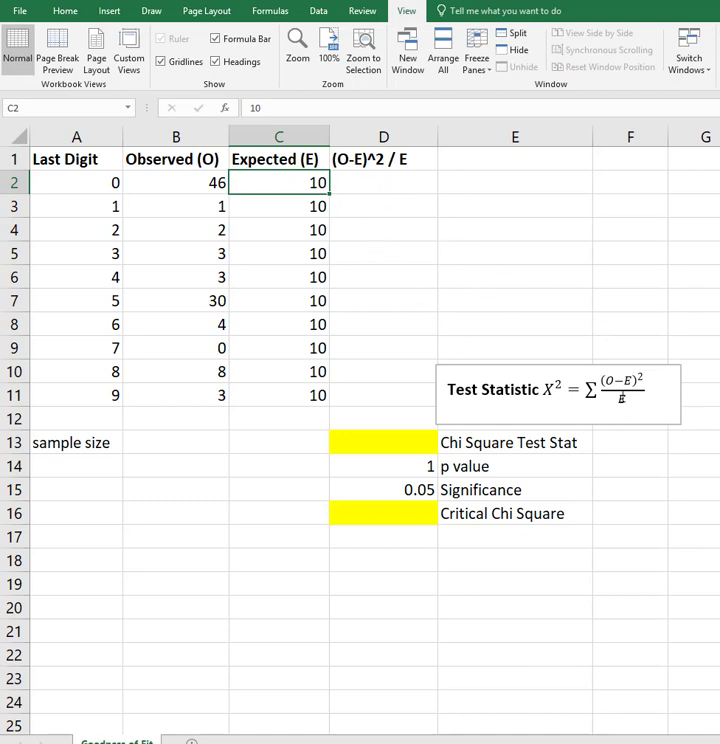
# Enter =(B2-C2)^2/C2 in D2 and fill it down to D11, giving 129.6 through 4.9.
pyautogui.click(389, 180)
pyautogui.write('=')
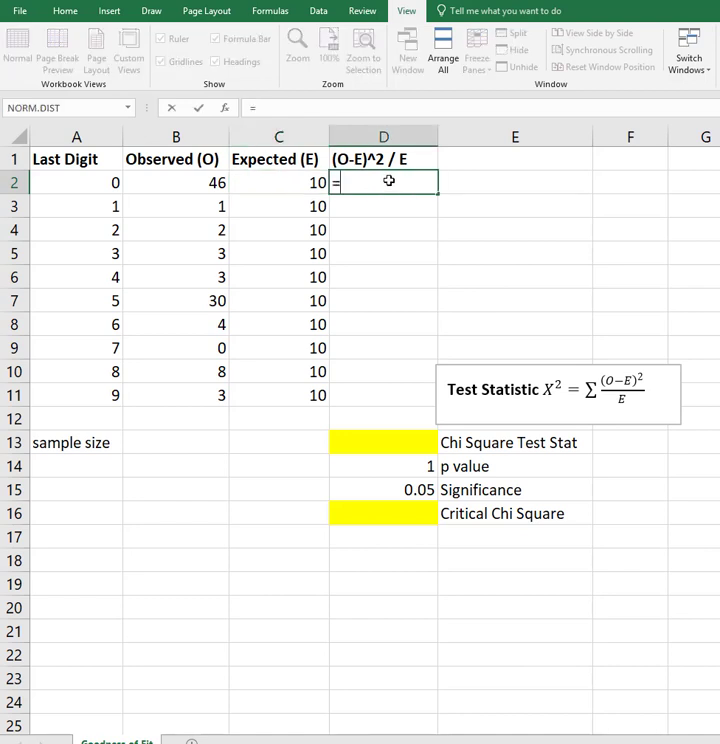
pyautogui.write('(')
pyautogui.click(190, 183)
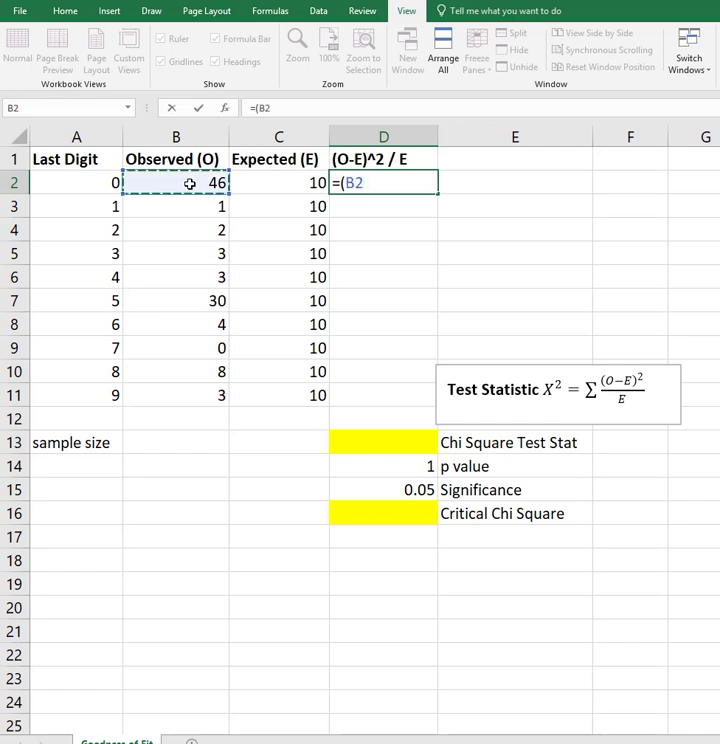
pyautogui.write('-')
pyautogui.click(287, 183)
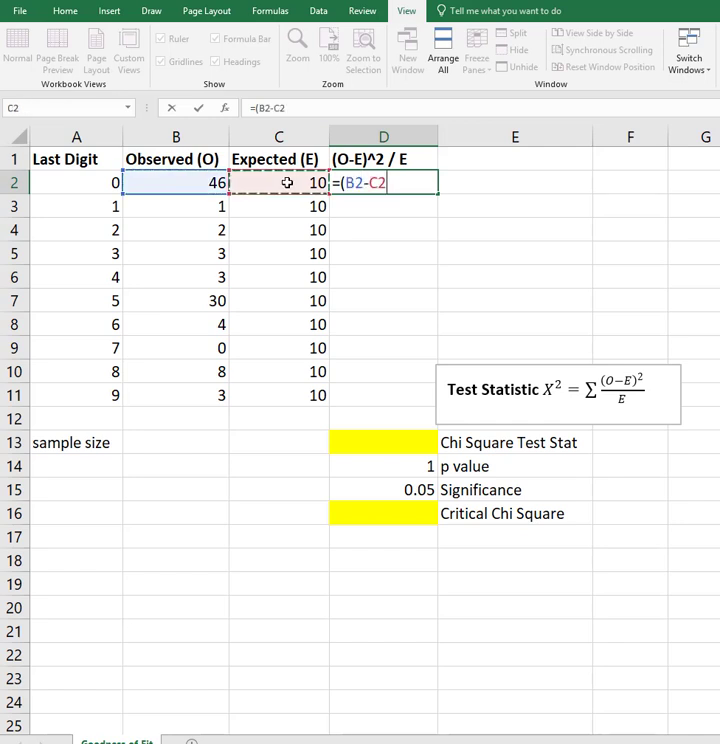
pyautogui.write(')^')
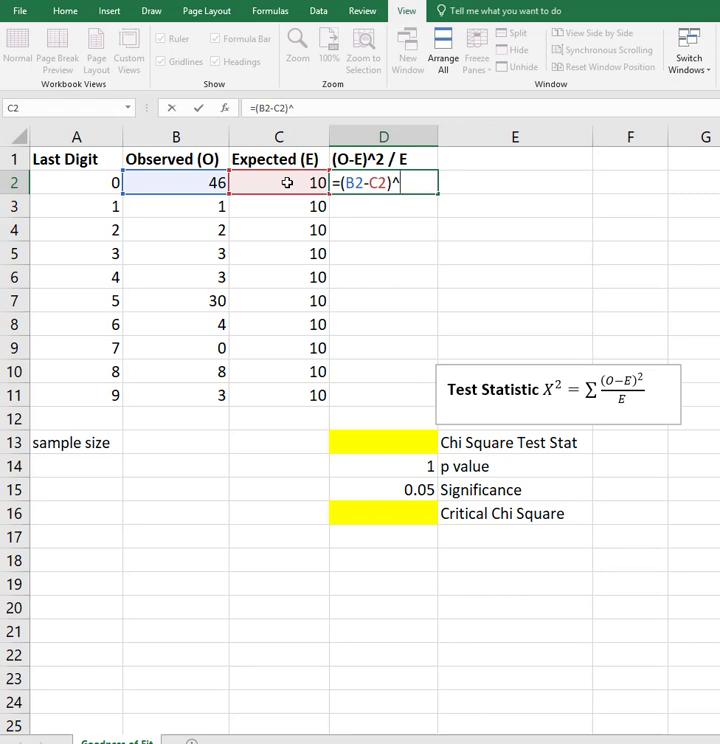
pyautogui.write('2/')
pyautogui.click(287, 182)
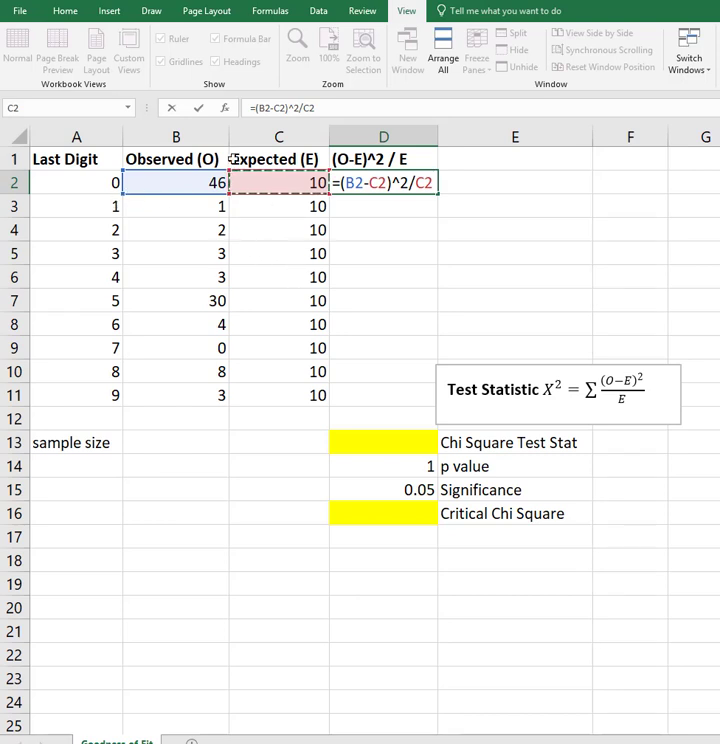
pyautogui.press('Return')
pyautogui.click(415, 186)
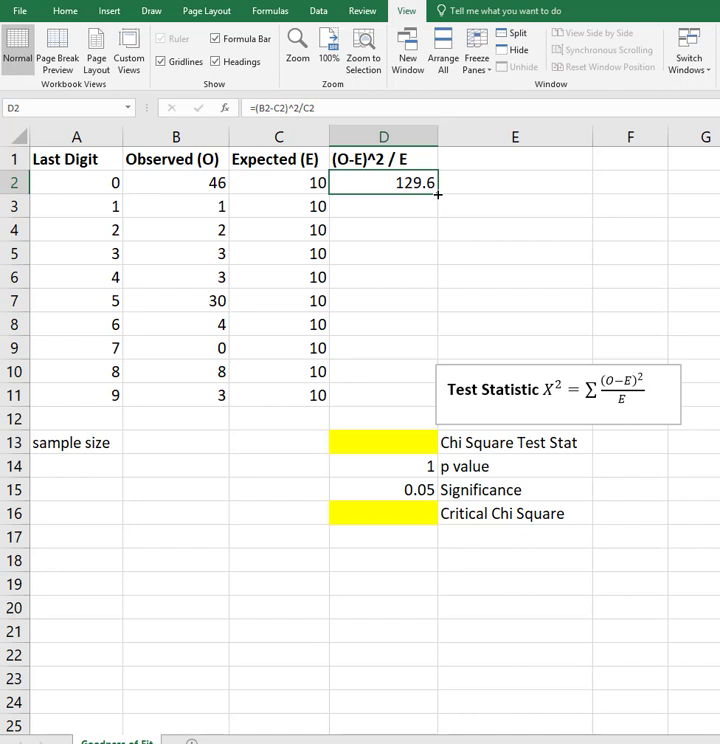
pyautogui.moveTo(438, 195); pyautogui.dragTo(420, 405)
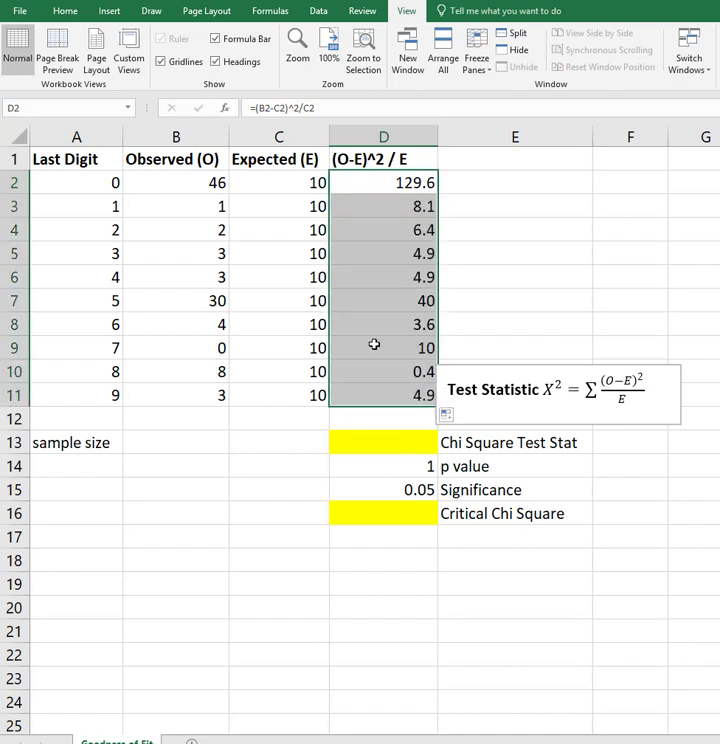
# Put =SUM(D2:D11) in D13 for a test statistic of 212.8, and clear D14.
pyautogui.click(185, 473)
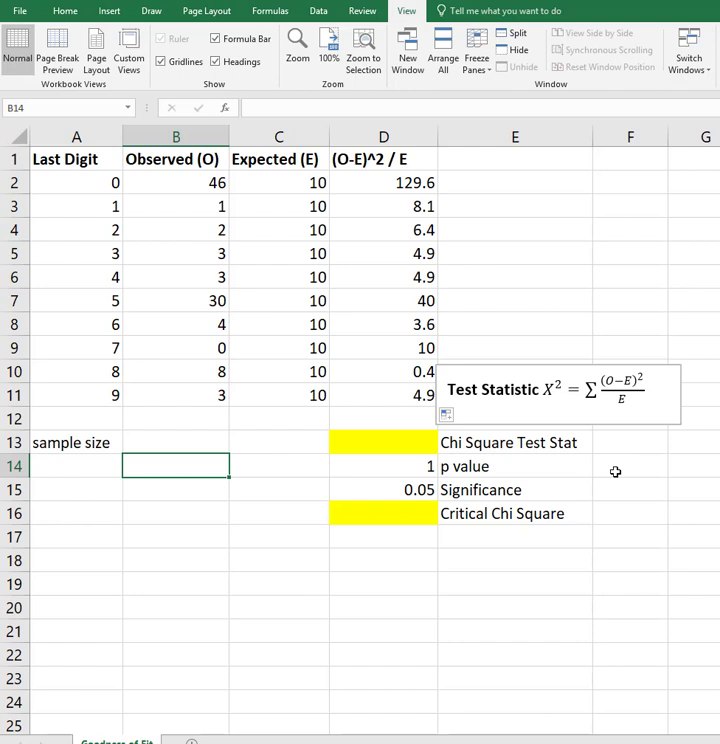
pyautogui.click(398, 441)
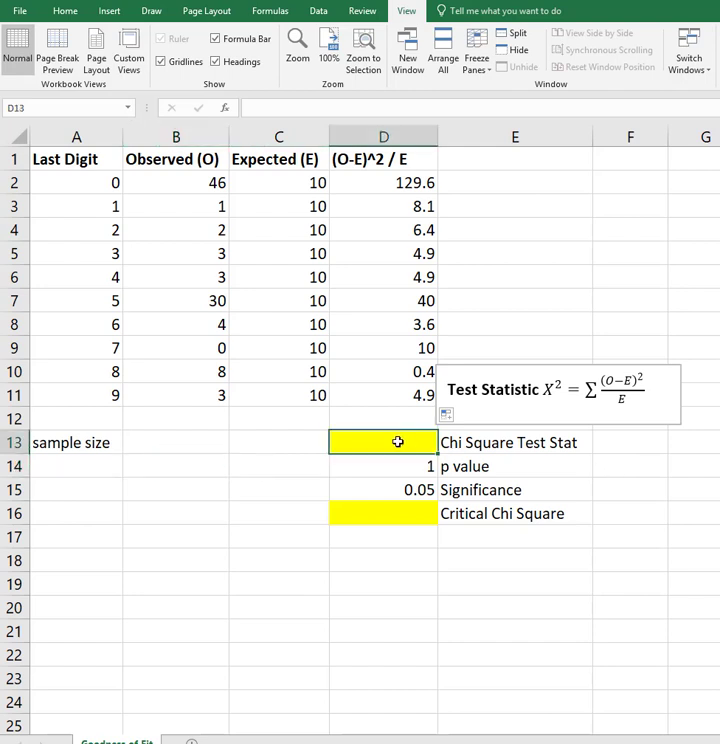
pyautogui.write('=SUM(')
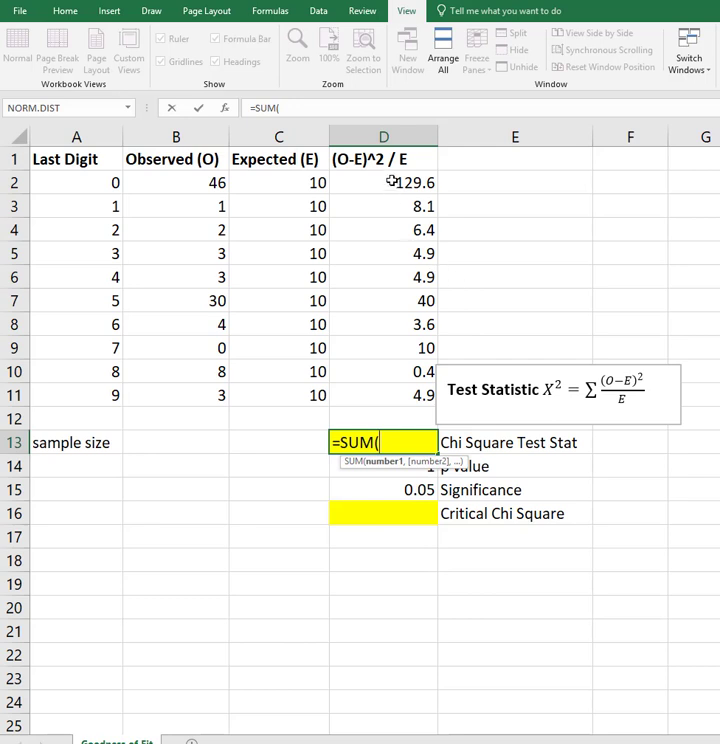
pyautogui.moveTo(391, 180); pyautogui.dragTo(368, 410)
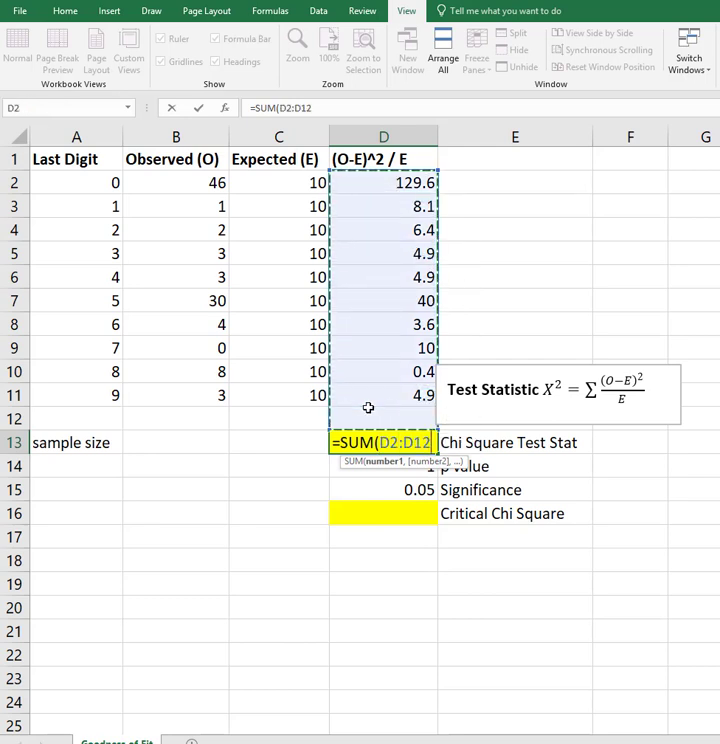
pyautogui.click(333, 110)
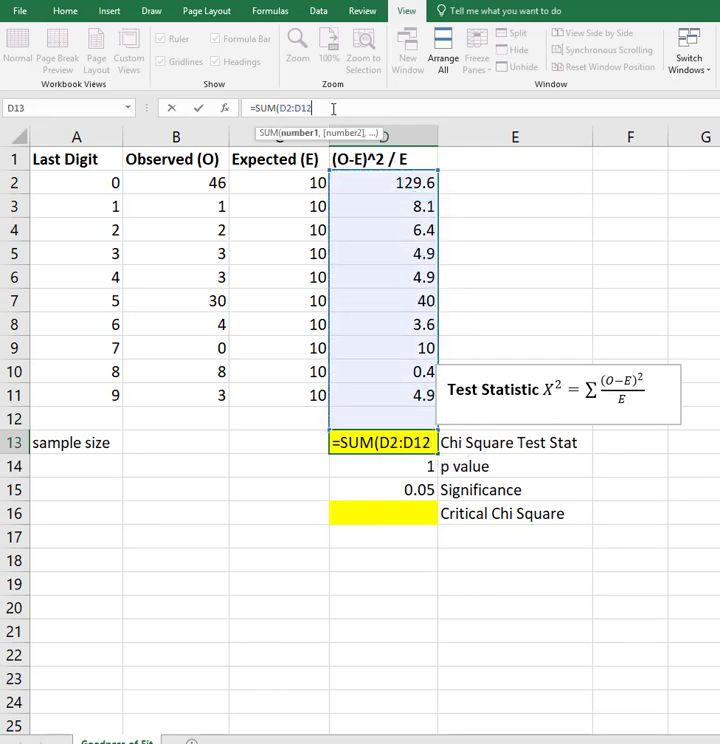
pyautogui.press('BackSpace')
pyautogui.write('1)')
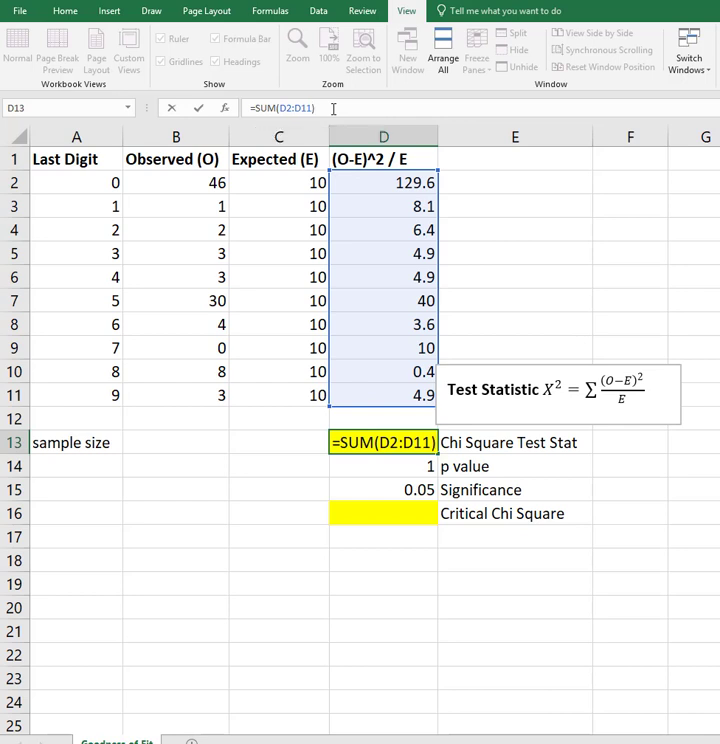
pyautogui.press('Return')
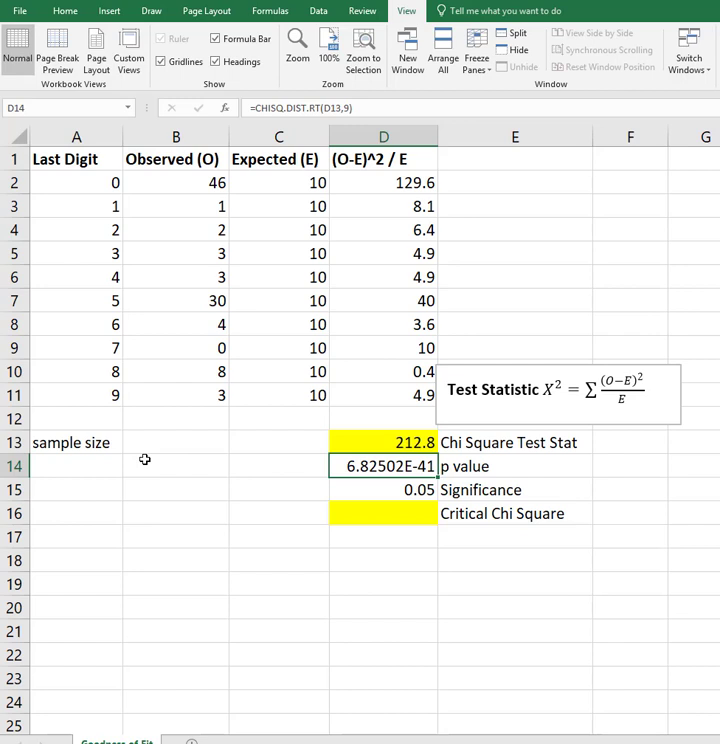
pyautogui.press('Delete')
pyautogui.click(387, 440)
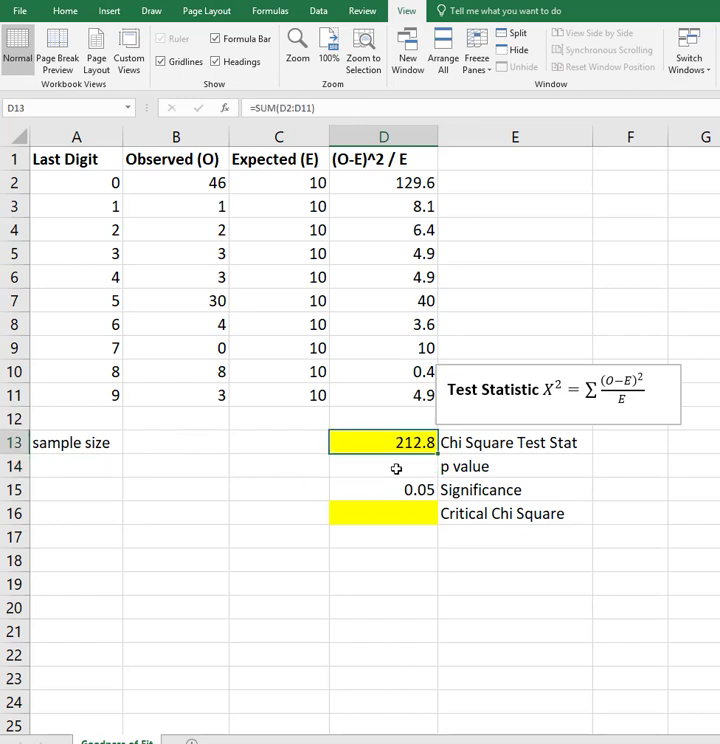
# Begin a =CHISQ.DIST.RT( formula in D14, then cancel it and leave D14 empty.
pyautogui.click(398, 461)
pyautogui.click(388, 444)
pyautogui.click(376, 510)
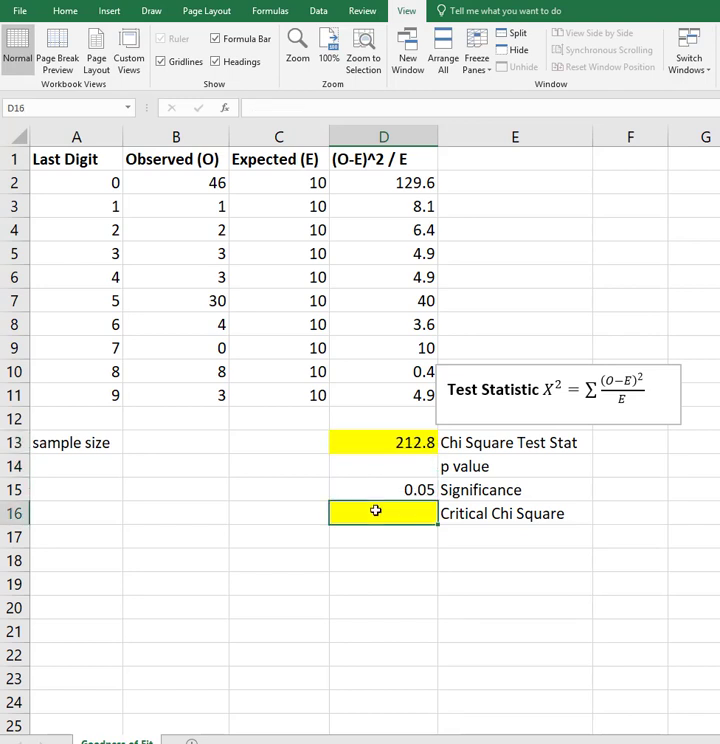
pyautogui.click(398, 461)
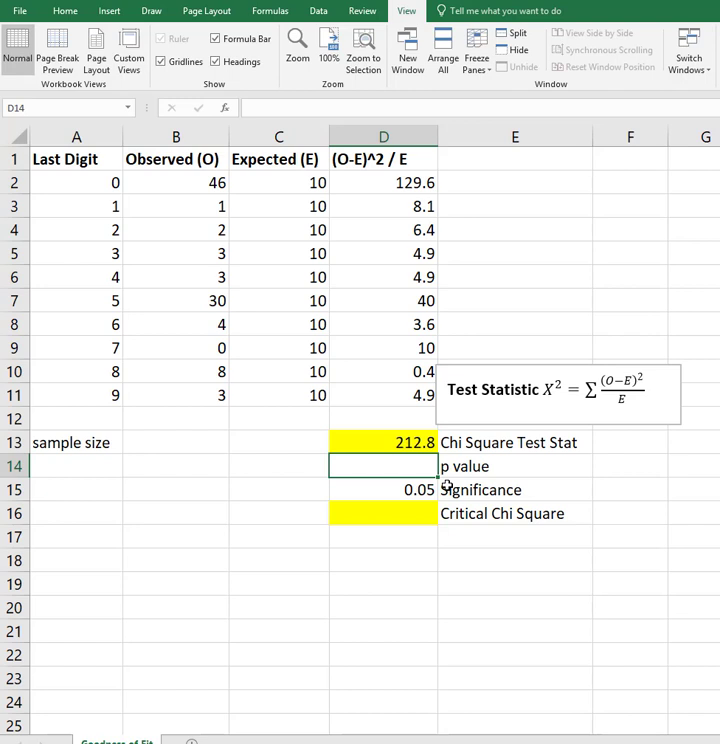
pyautogui.write('=CHISQ')
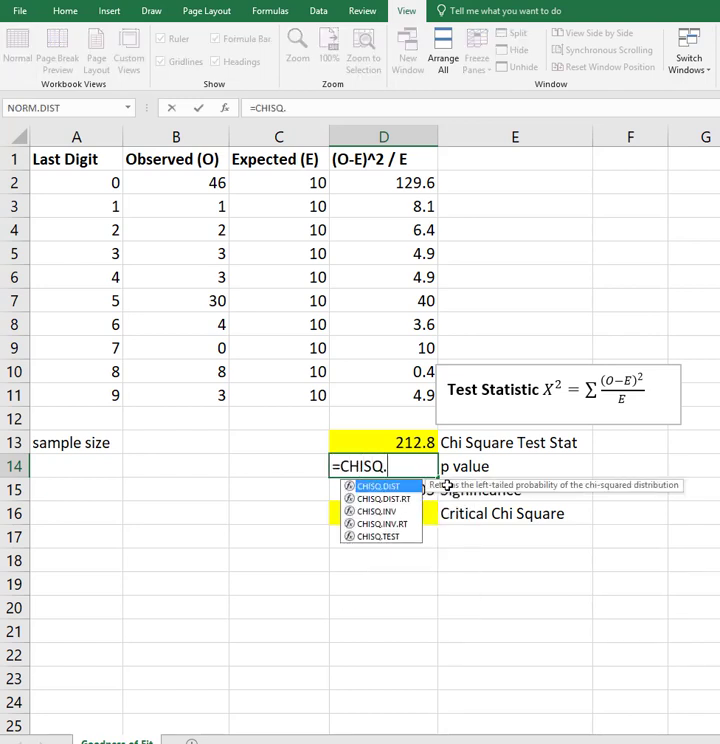
pyautogui.write('.DIST.')
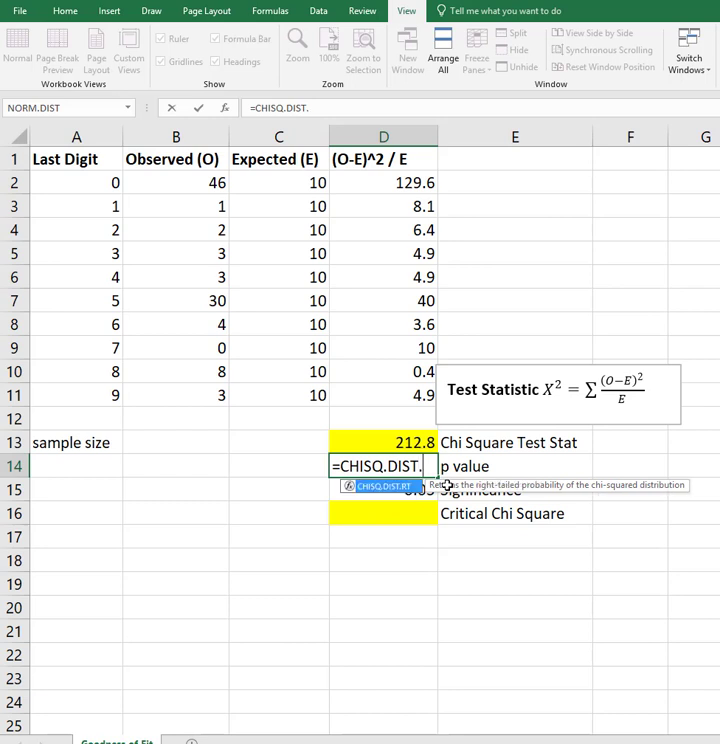
pyautogui.write('RT')
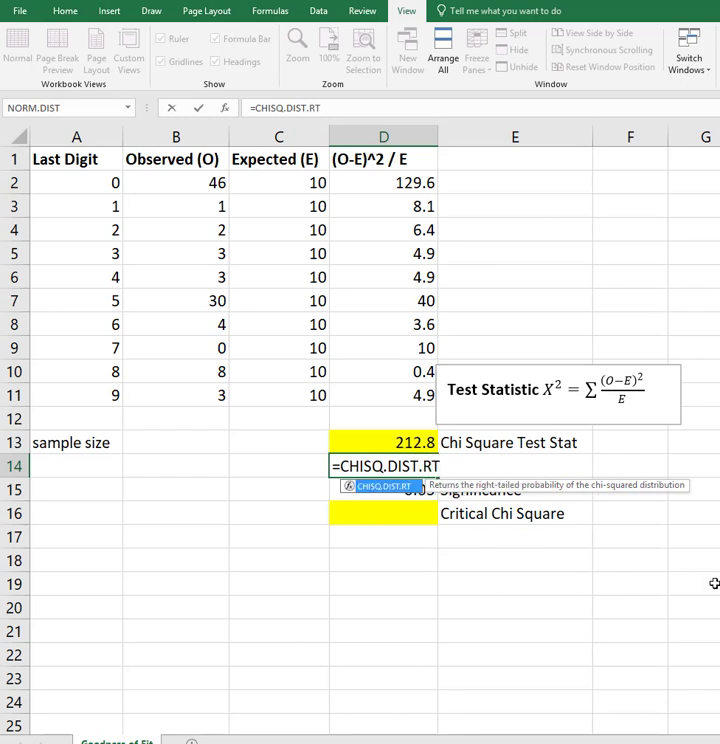
pyautogui.write('(')
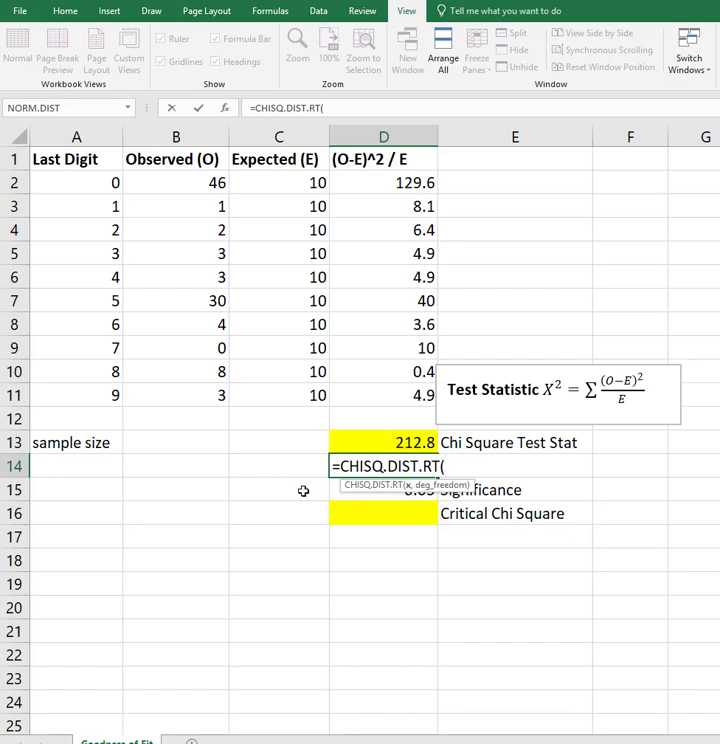
pyautogui.press('Escape')
# Enter =COUNT(A2:A11) in B13 for a sample size of 10.
pyautogui.click(169, 444)
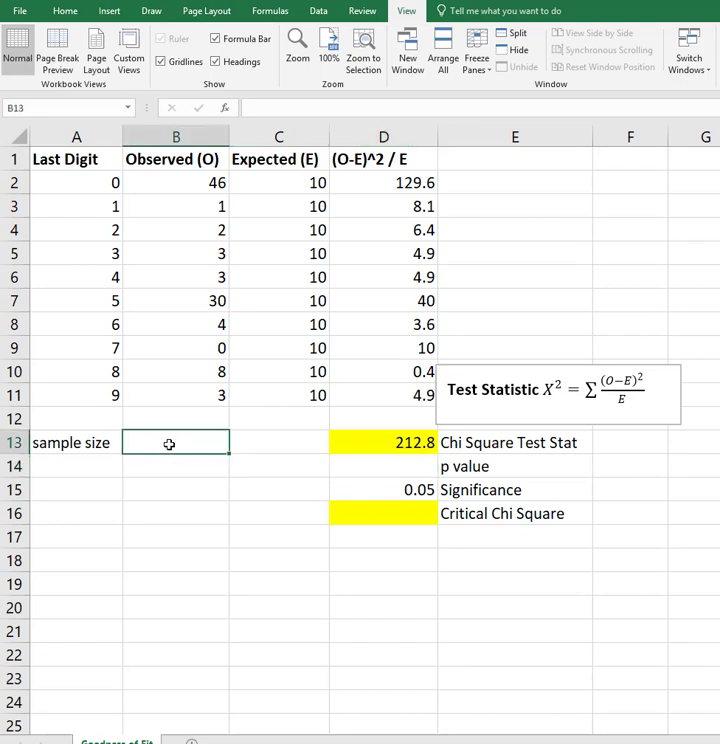
pyautogui.write('=')
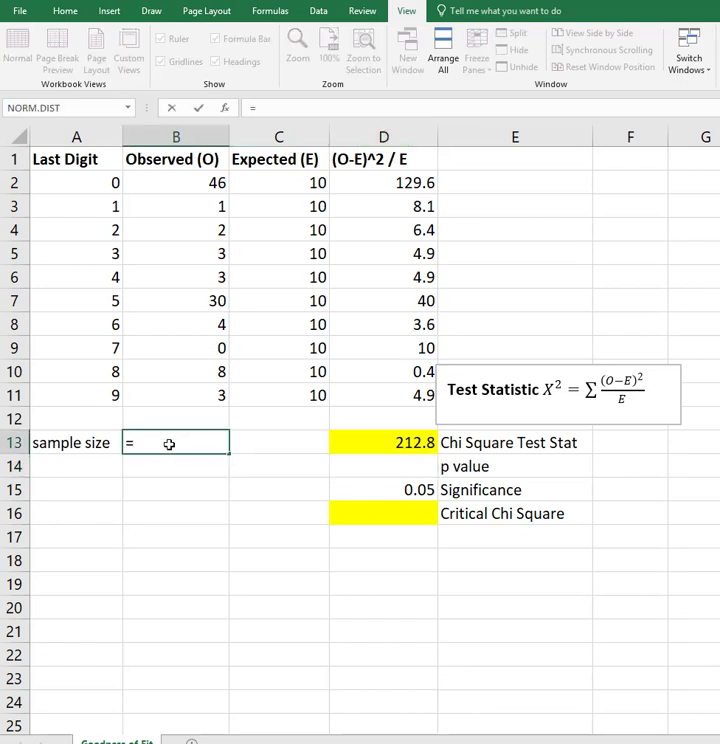
pyautogui.write('coun t')
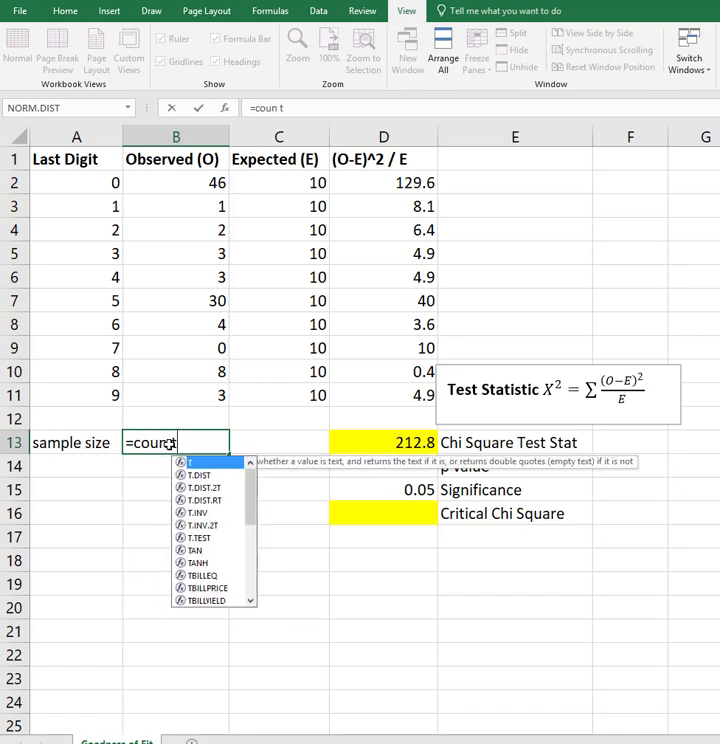
pyautogui.write('(')
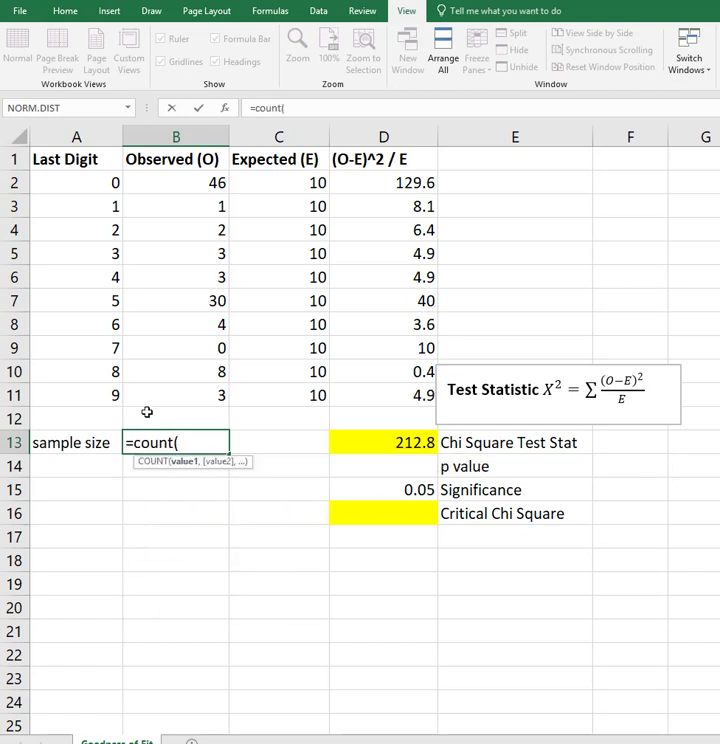
pyautogui.moveTo(107, 185); pyautogui.dragTo(81, 395)
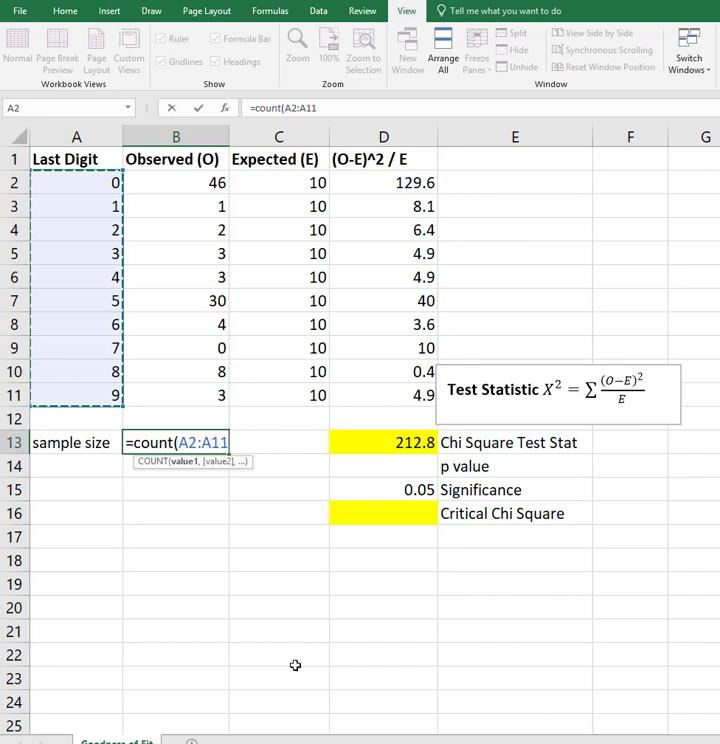
pyautogui.press('Return')
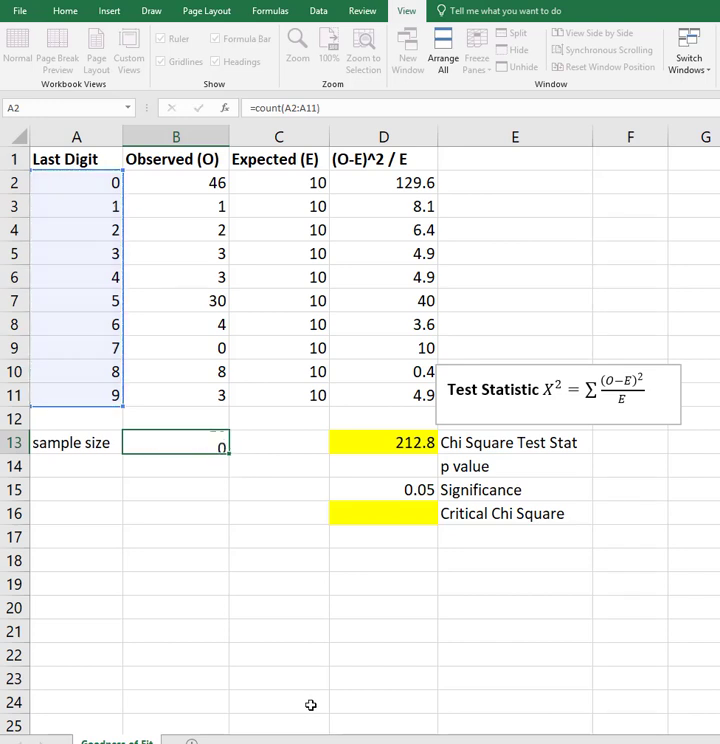
# Label A14 'd.f.' and set B14 to =B13-1, giving 9.
pyautogui.press('Left')
pyautogui.write('d.f.')
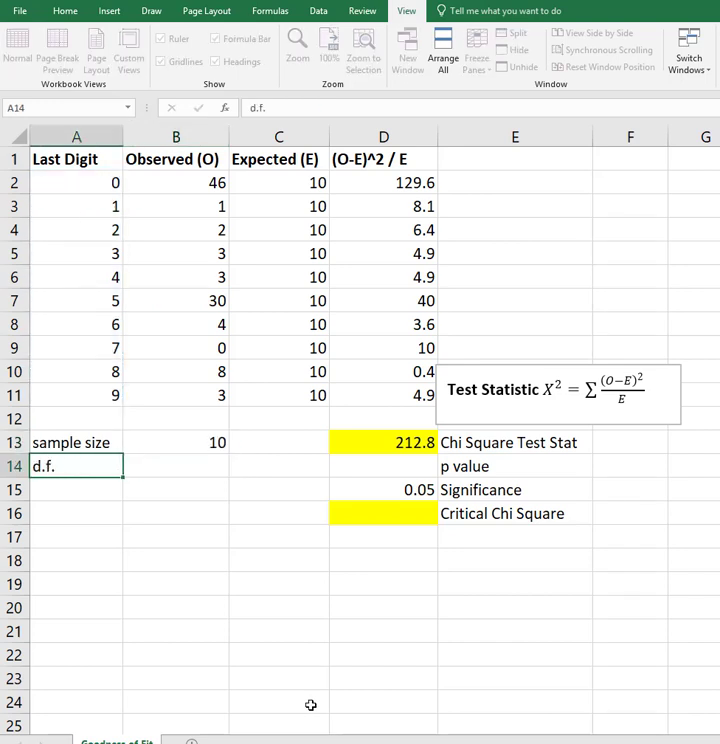
pyautogui.press('Tab')
pyautogui.write('=')
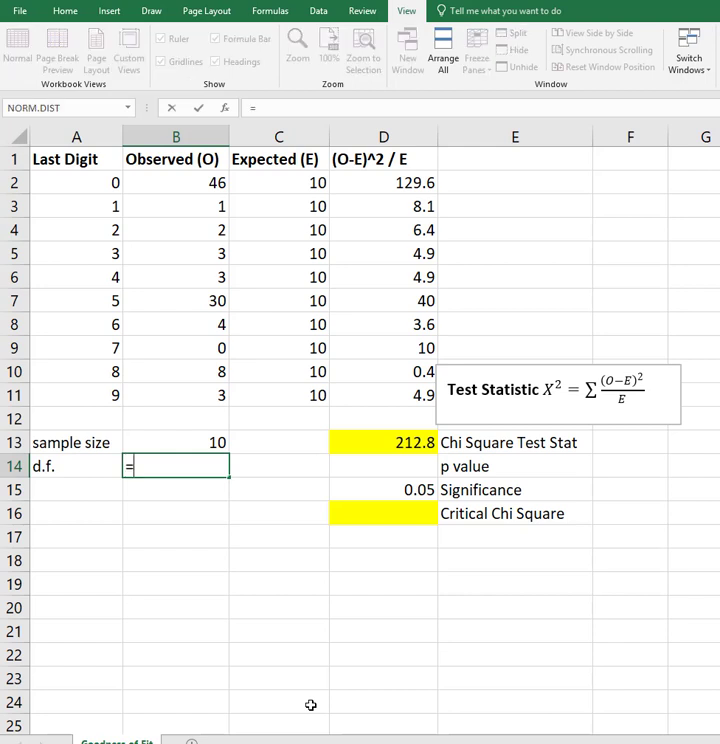
pyautogui.click(200, 443)
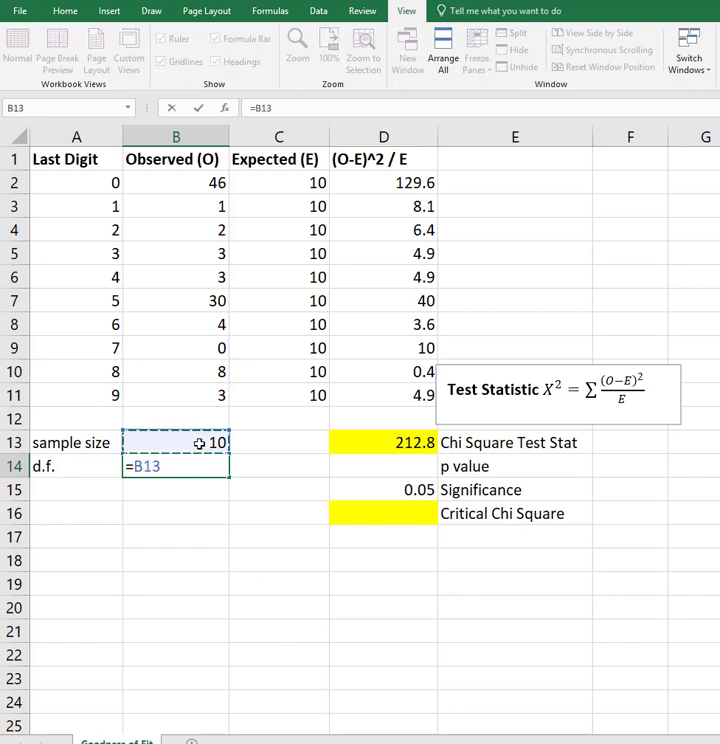
pyautogui.write('-1')
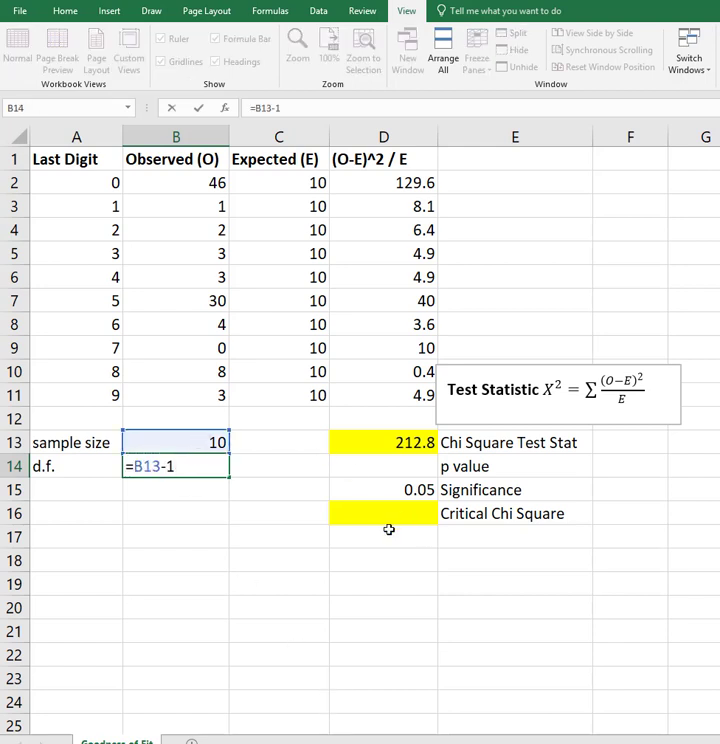
pyautogui.press('Return')
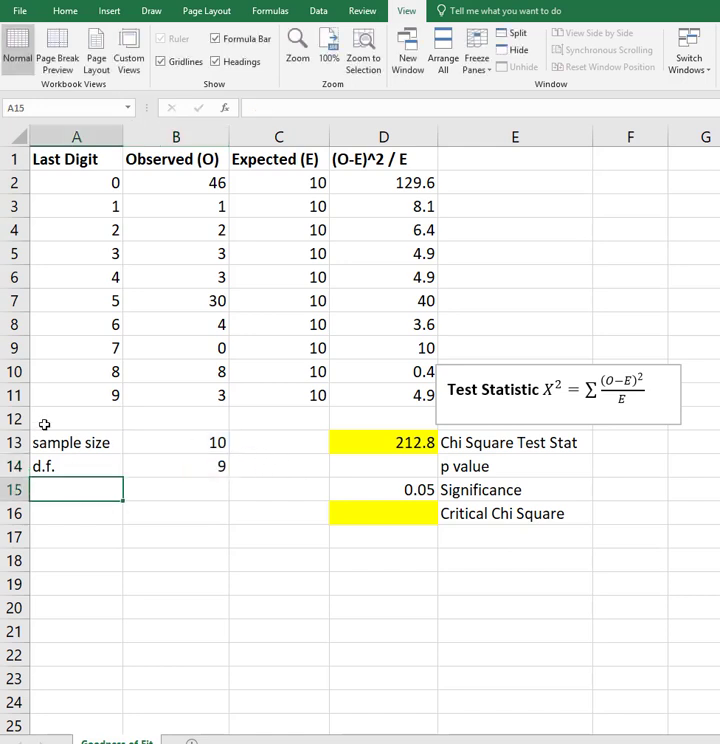
# Enter =CHISQ.DIST.RT(D13,B14) in D14, returning a p value of 6.82502E-41.
pyautogui.click(426, 467)
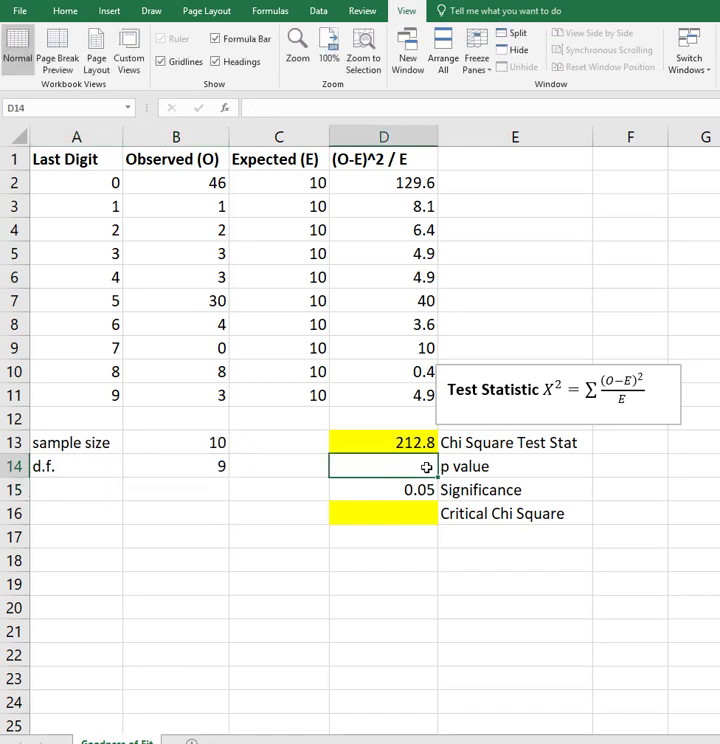
pyautogui.write('=CHI')
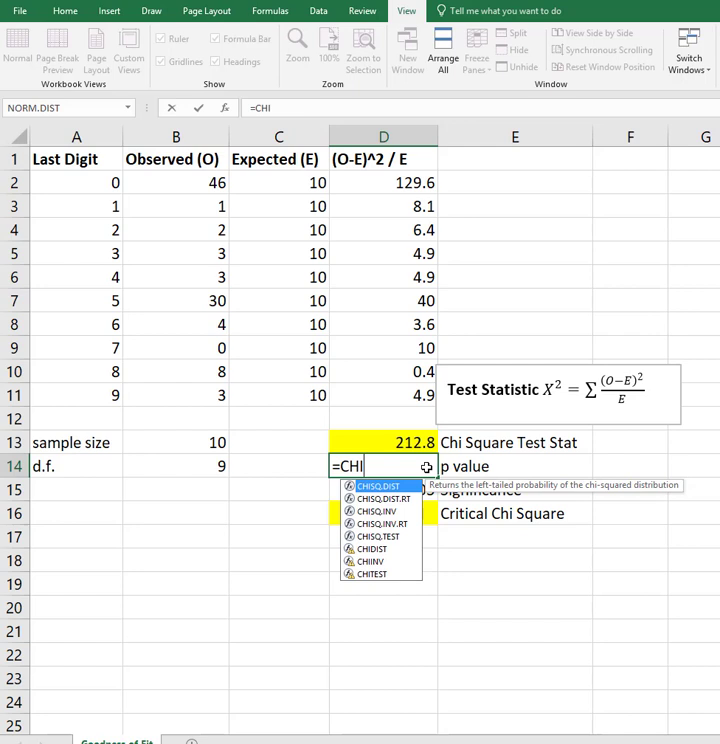
pyautogui.write('SQ')
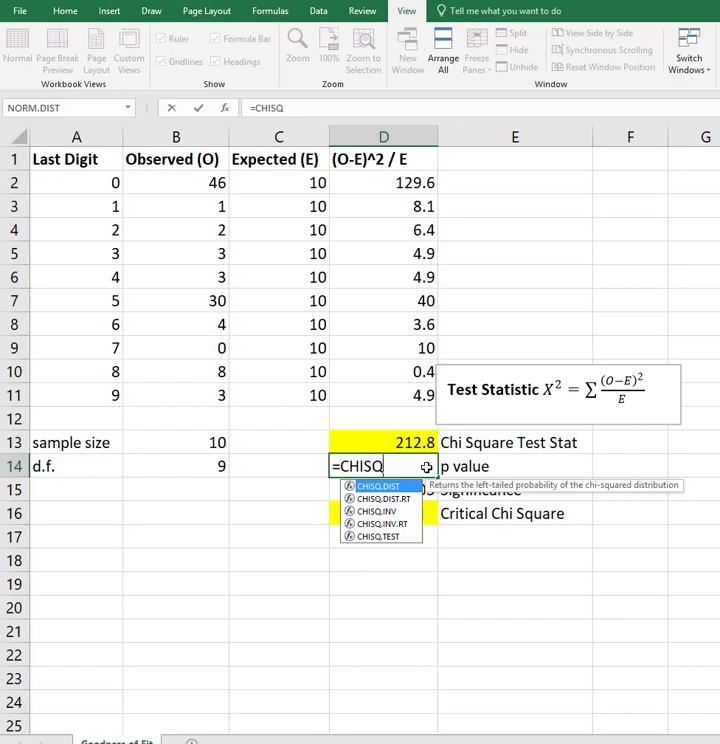
pyautogui.write('.DIST.RT(')
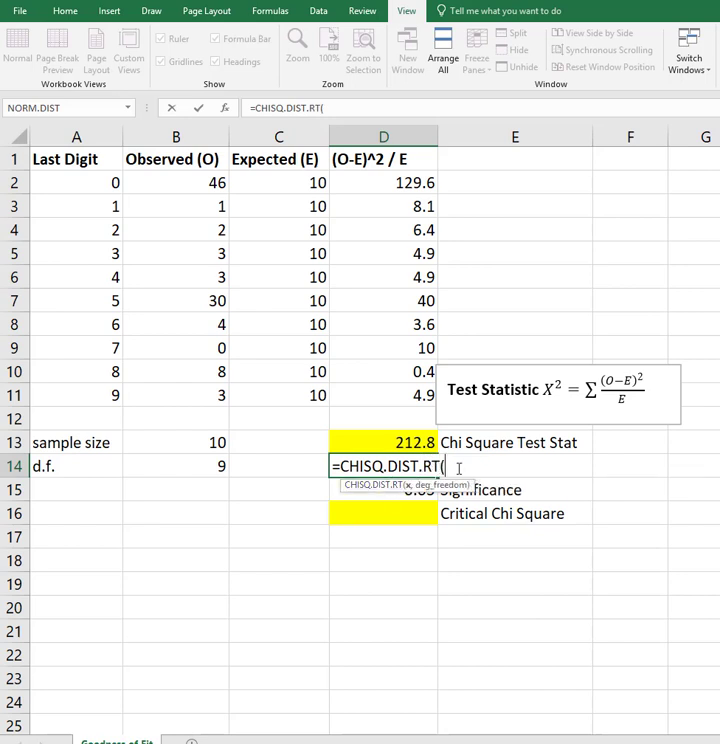
pyautogui.click(400, 441)
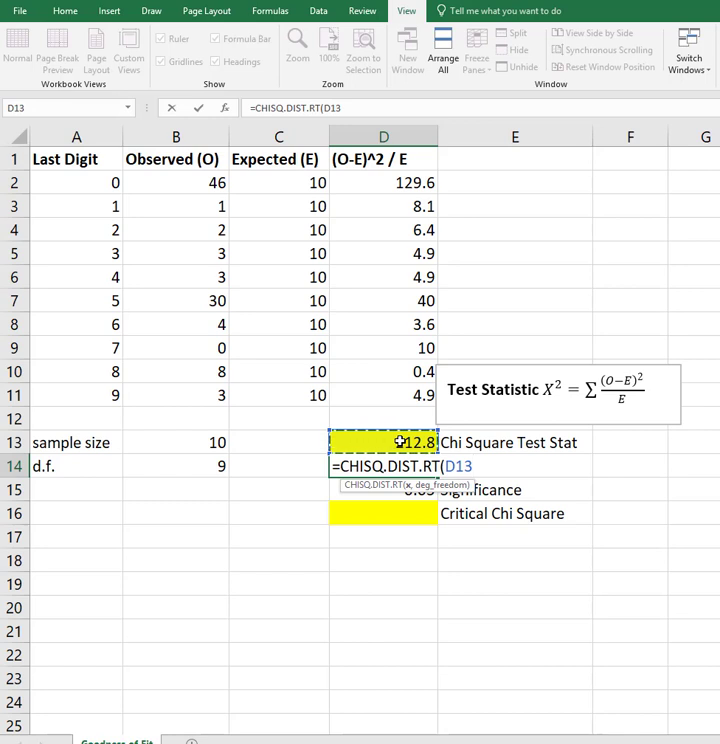
pyautogui.write(',')
pyautogui.click(209, 465)
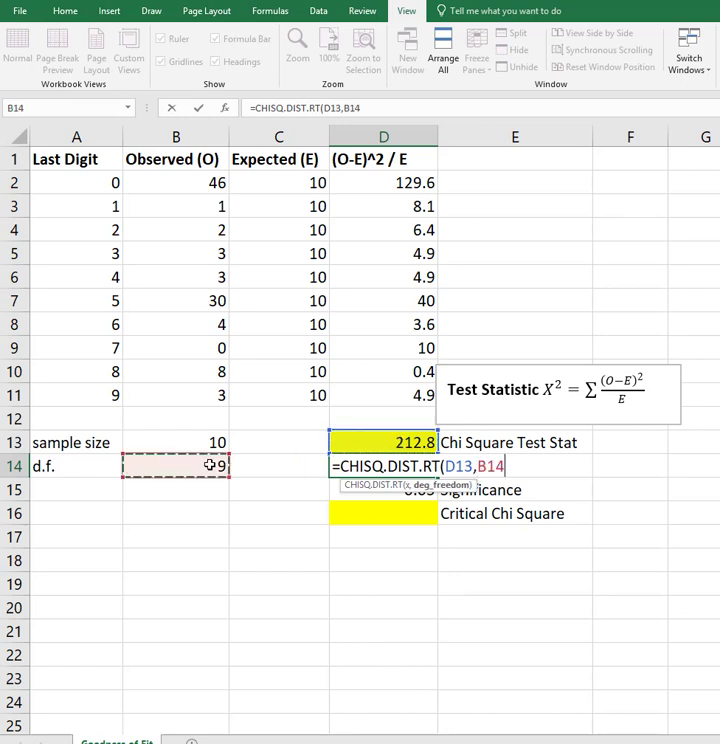
pyautogui.write(')')
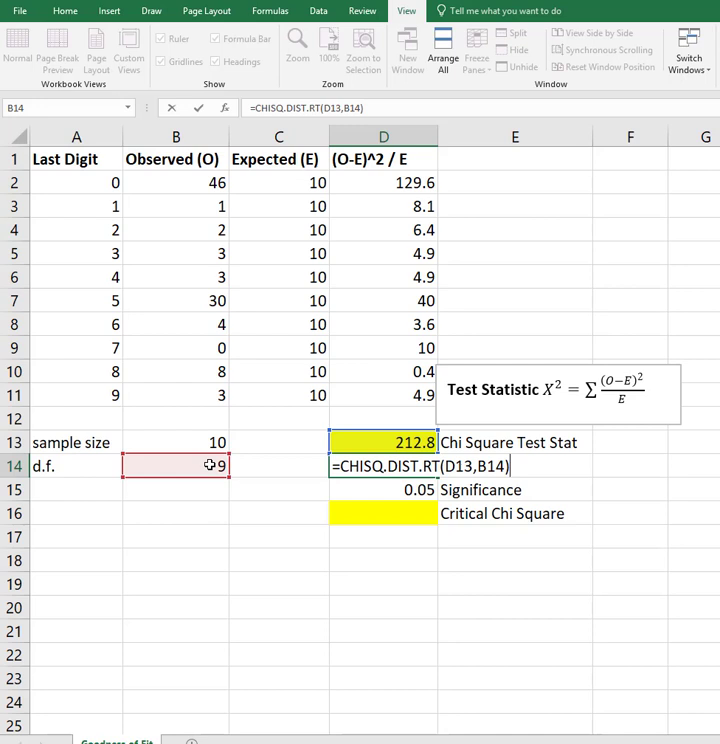
pyautogui.press('Return')
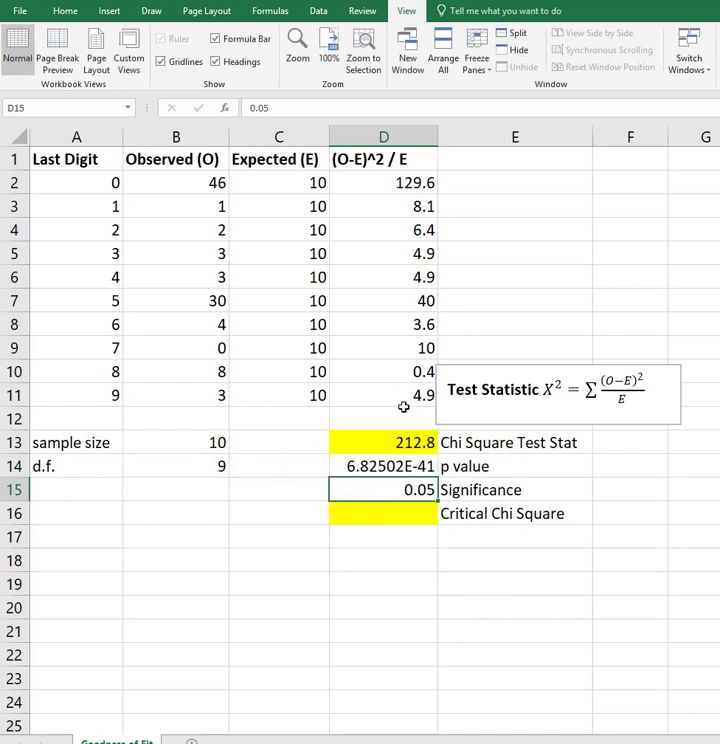
pyautogui.click(397, 467)
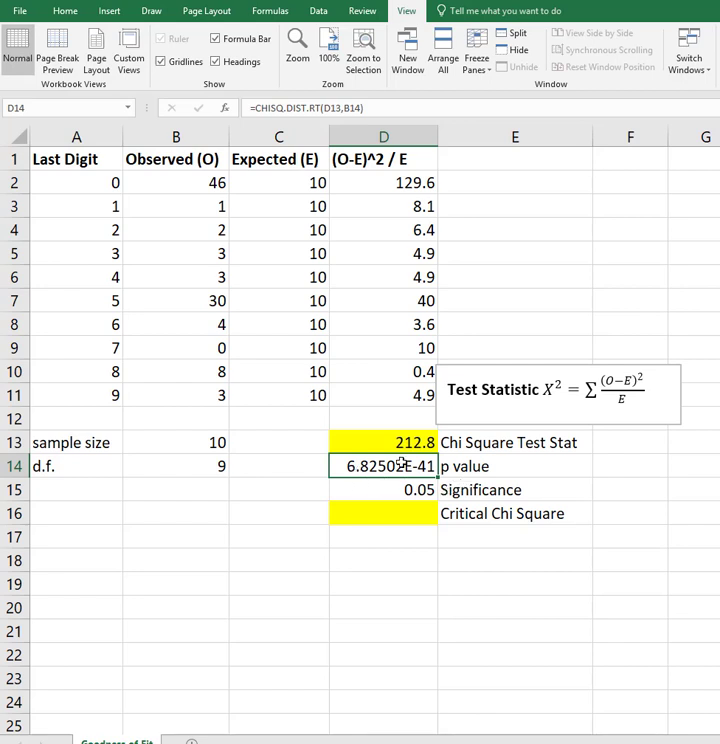
# Format D14 as Number with 5 decimal places so it reads 0.00000.
pyautogui.rightClick(401, 464)
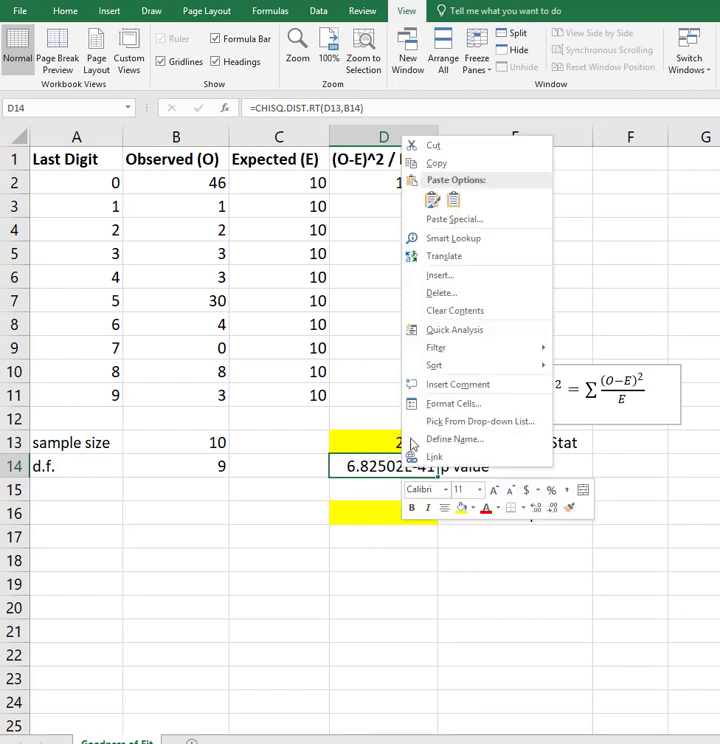
pyautogui.click(470, 404)
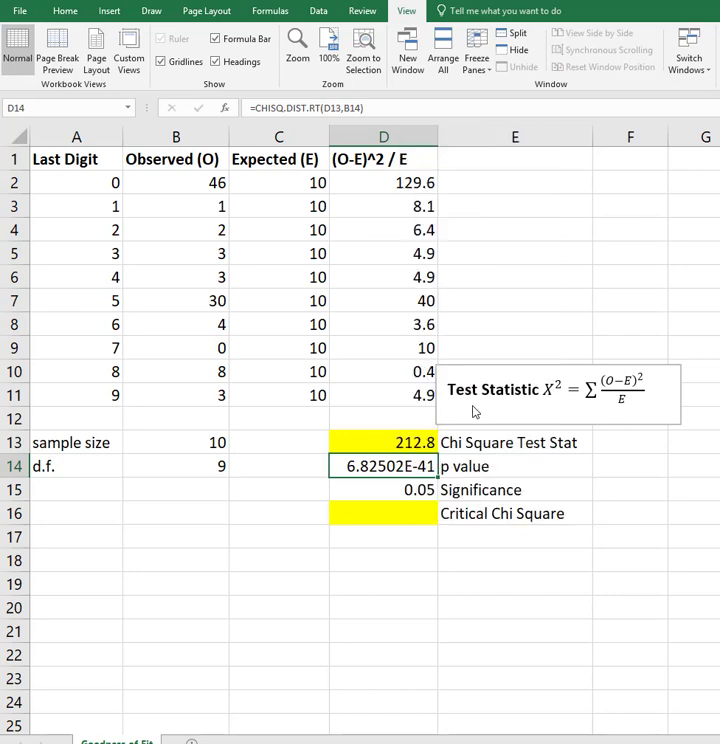
pyautogui.click(312, 301)
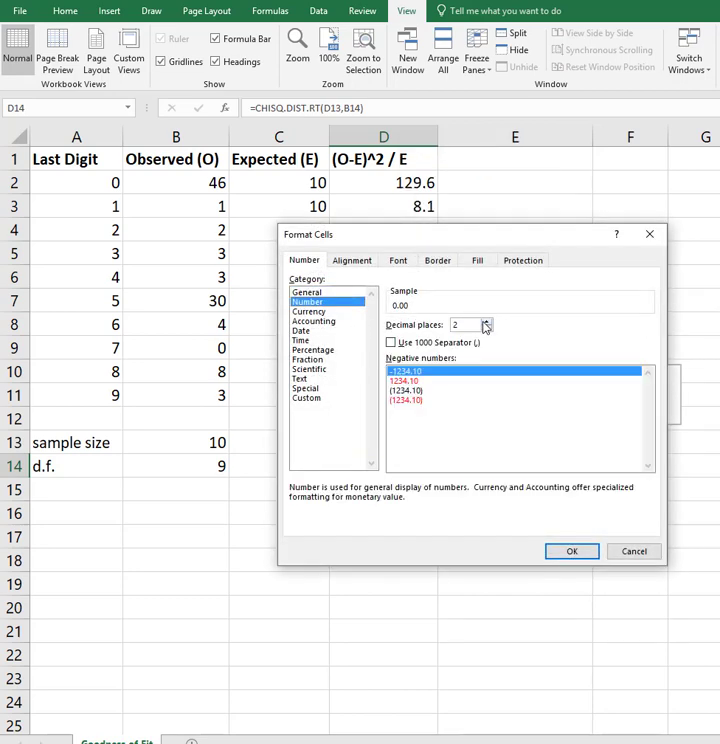
pyautogui.click(488, 321)
pyautogui.click(488, 321)
pyautogui.click(488, 321)
pyautogui.click(488, 321)
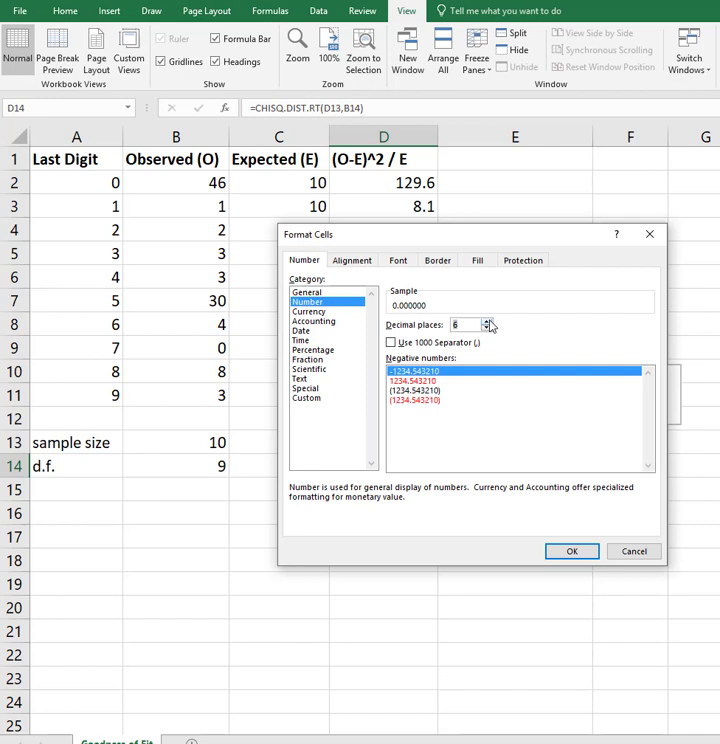
pyautogui.doubleClick(488, 322)
pyautogui.doubleClick(488, 322)
pyautogui.doubleClick(488, 322)
pyautogui.doubleClick(488, 322)
pyautogui.doubleClick(488, 322)
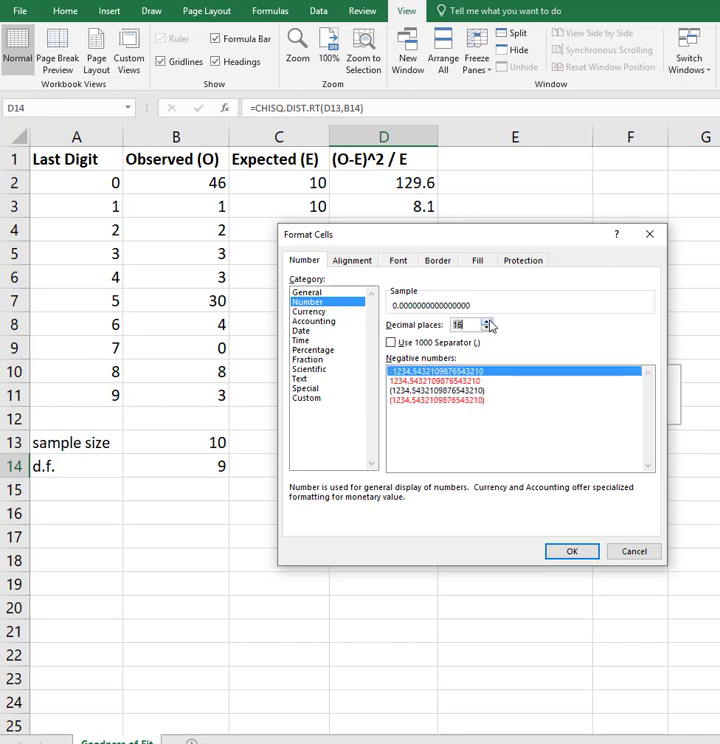
pyautogui.doubleClick(488, 322)
pyautogui.doubleClick(488, 322)
pyautogui.doubleClick(488, 322)
pyautogui.doubleClick(488, 322)
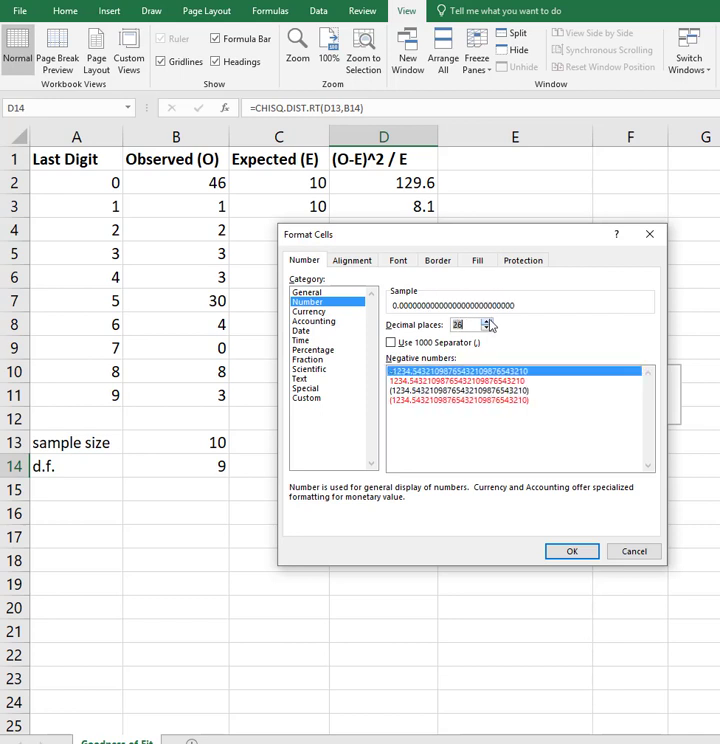
pyautogui.doubleClick(488, 322)
pyautogui.doubleClick(488, 322)
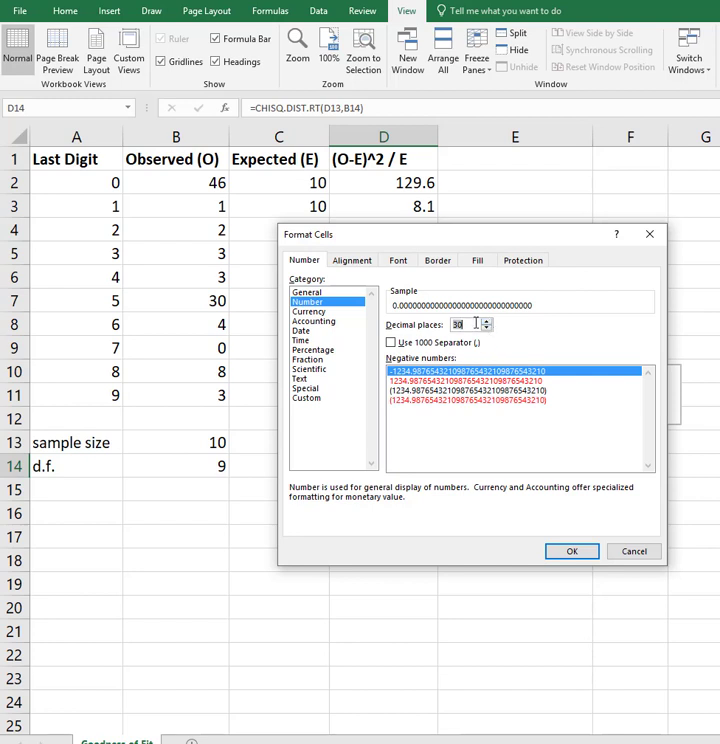
pyautogui.write('5')
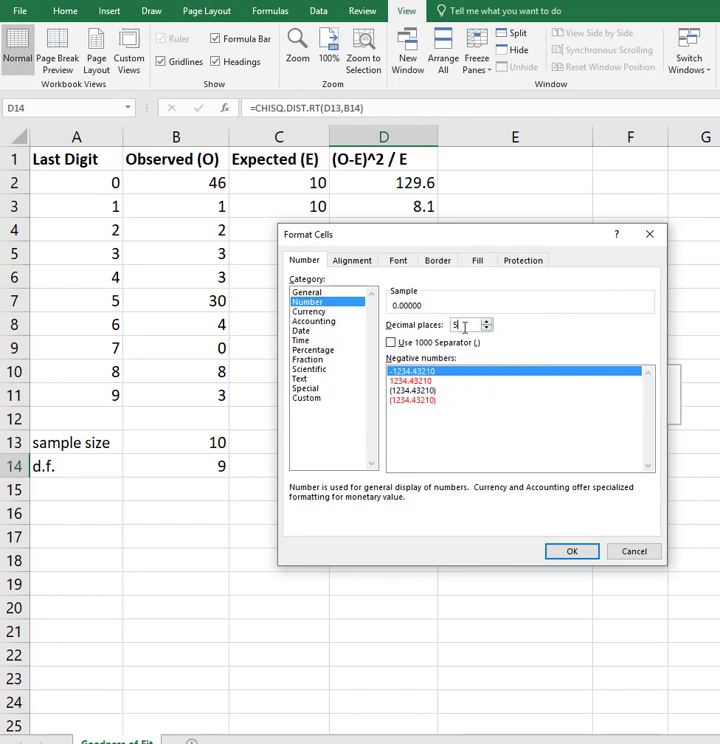
pyautogui.click(577, 553)
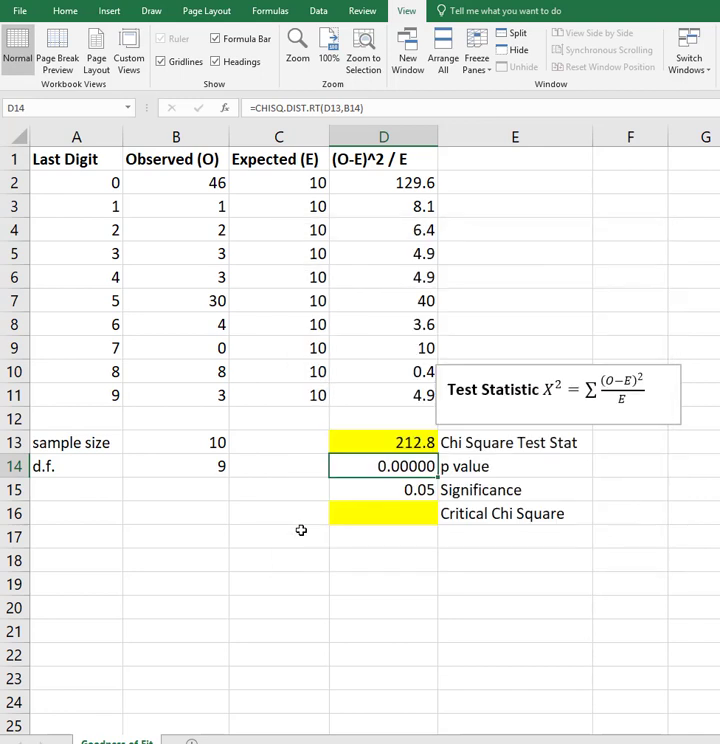
pyautogui.click(488, 472)
pyautogui.click(398, 467)
pyautogui.click(432, 492)
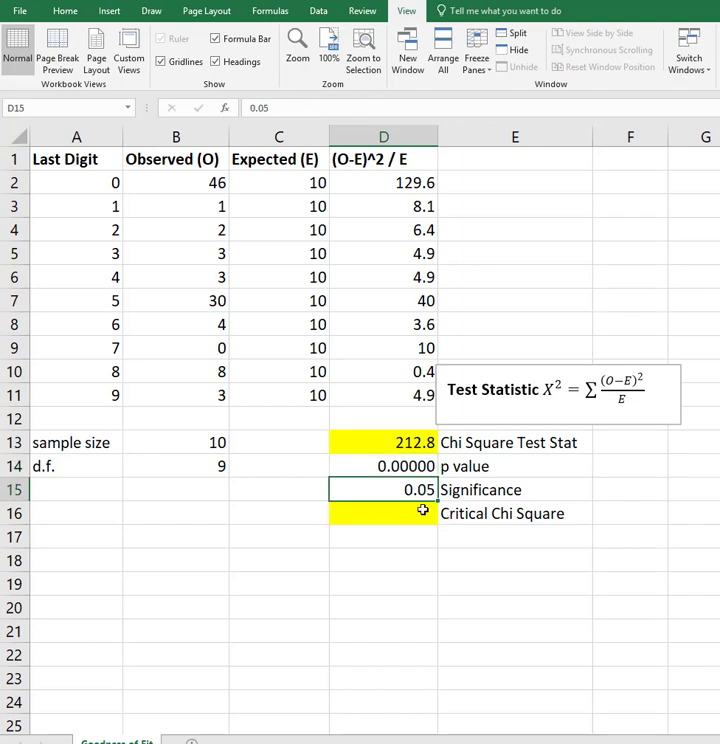
# Enter =CHISQ.INV.RT(D15,B14) in D16, giving a critical value of 16.9189776.
pyautogui.click(393, 510)
pyautogui.write('=')
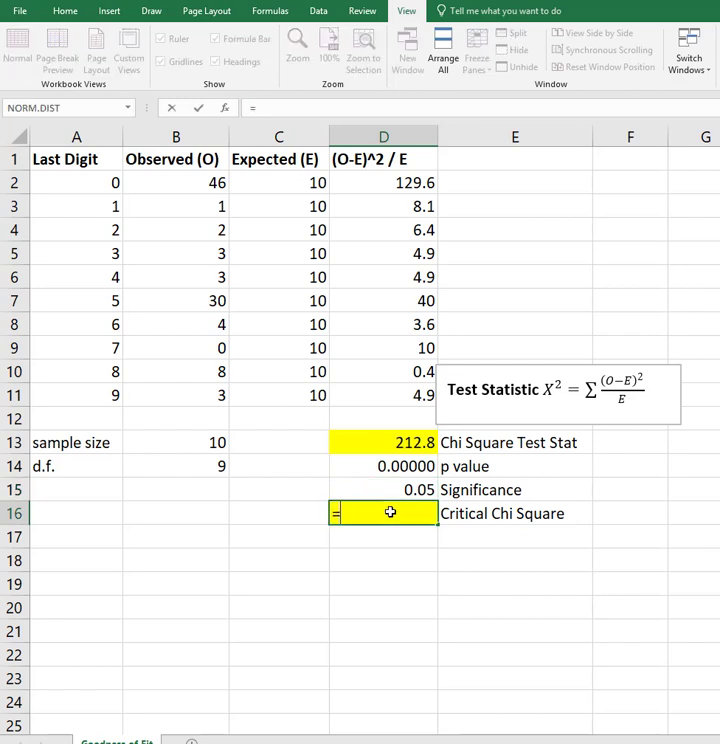
pyautogui.write('CHISQ')
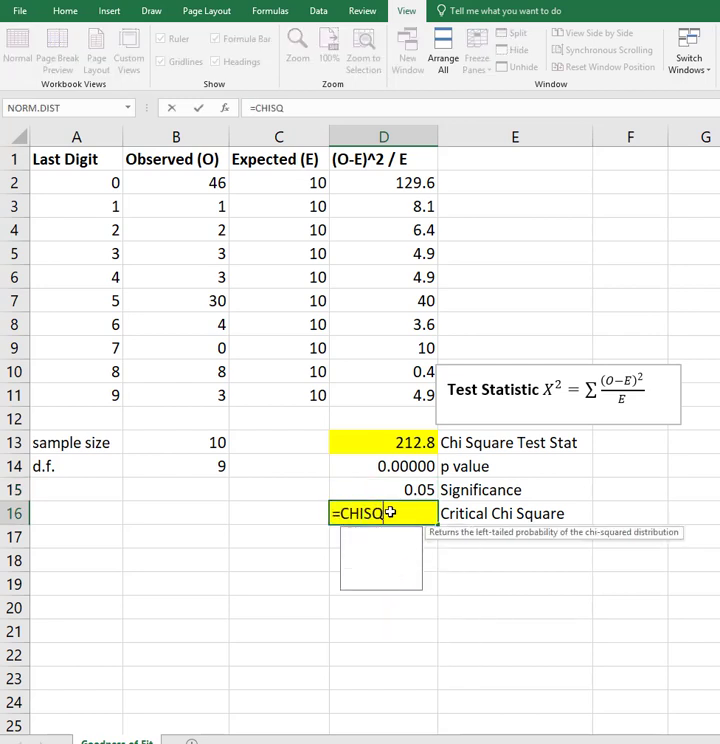
pyautogui.write('.INV.RT(')
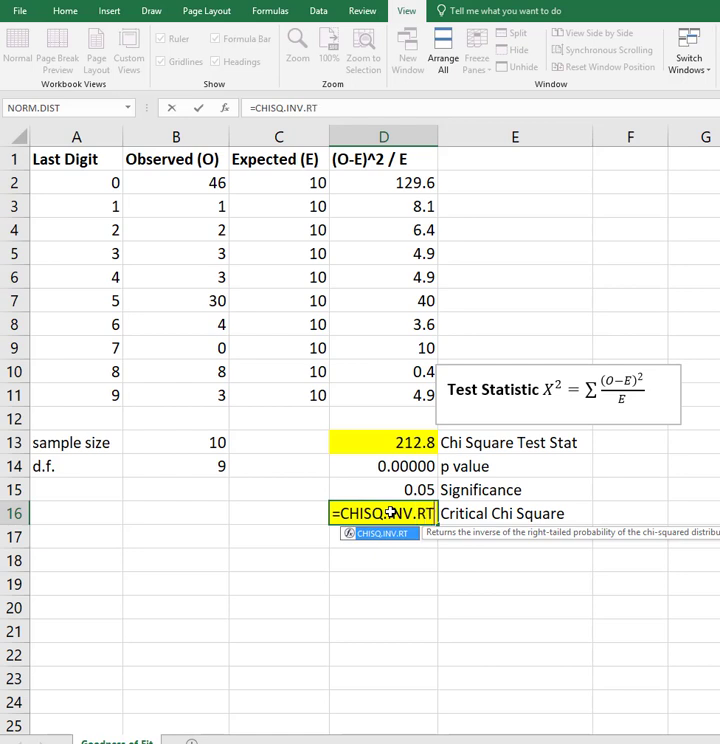
pyautogui.click(410, 488)
pyautogui.write(',')
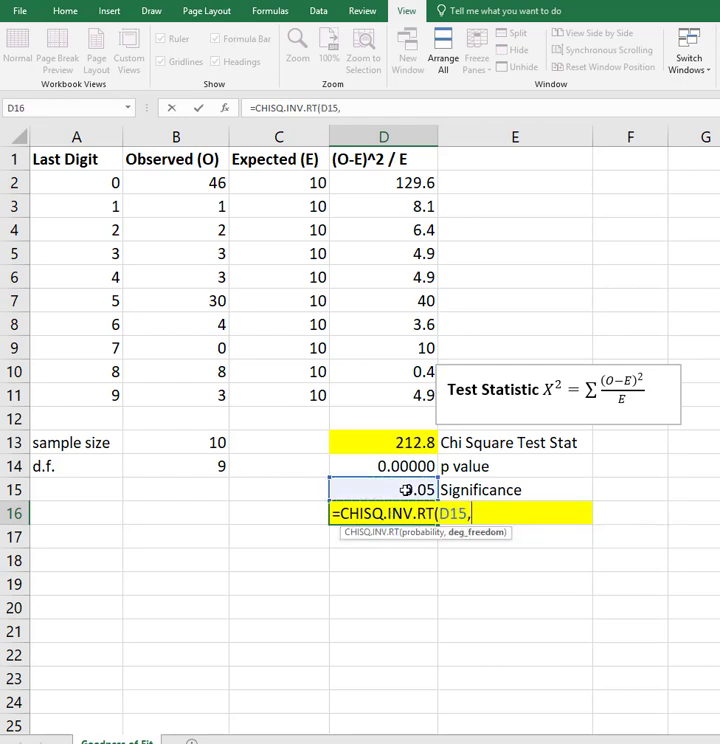
pyautogui.click(207, 465)
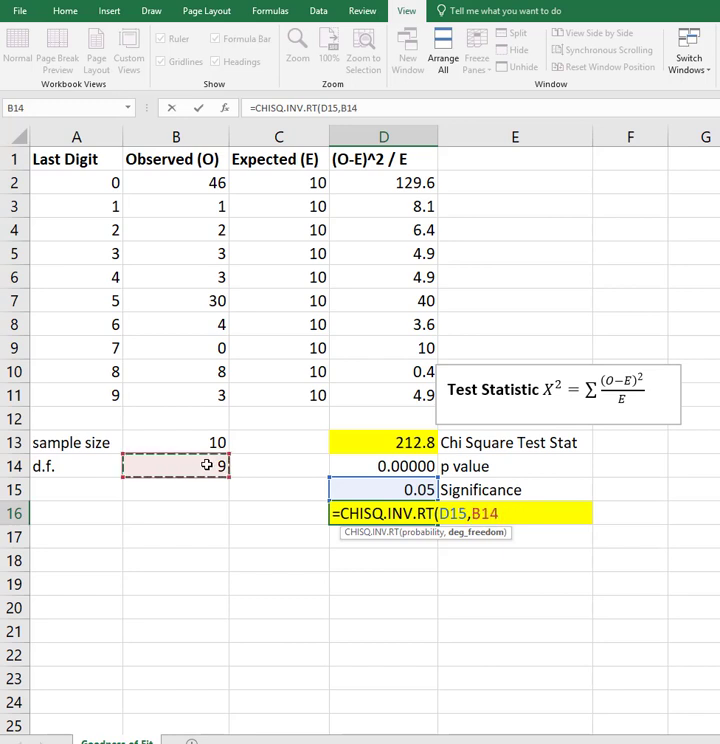
pyautogui.write(')')
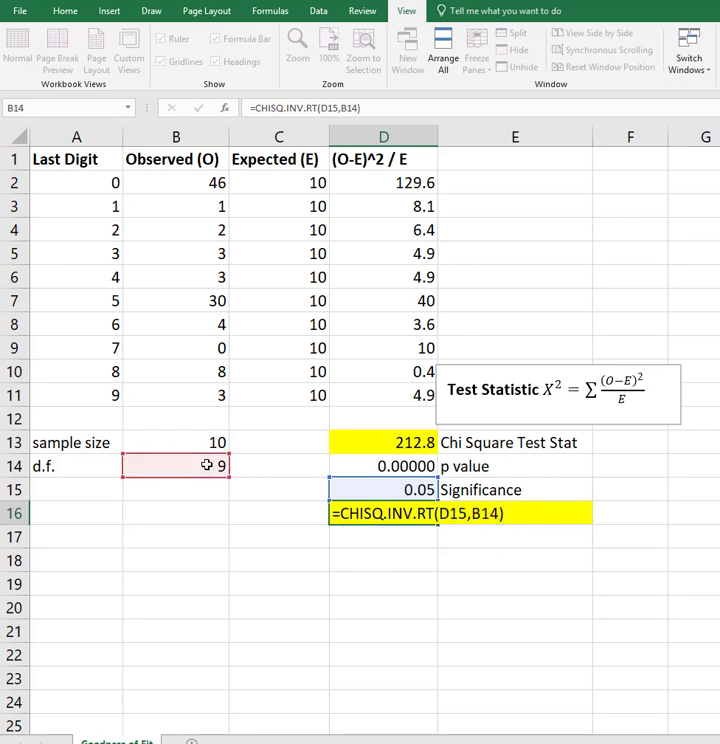
pyautogui.press('Return')
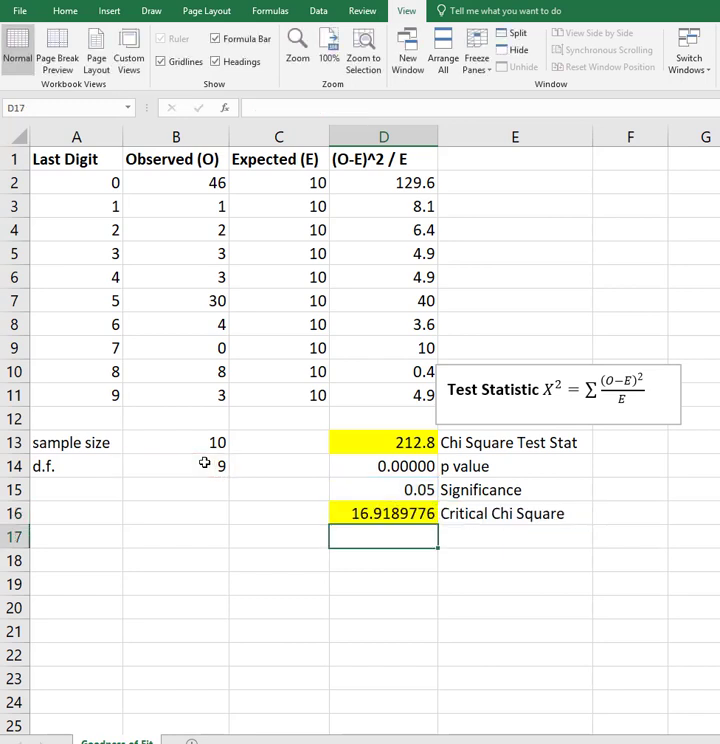
pyautogui.click(376, 441)
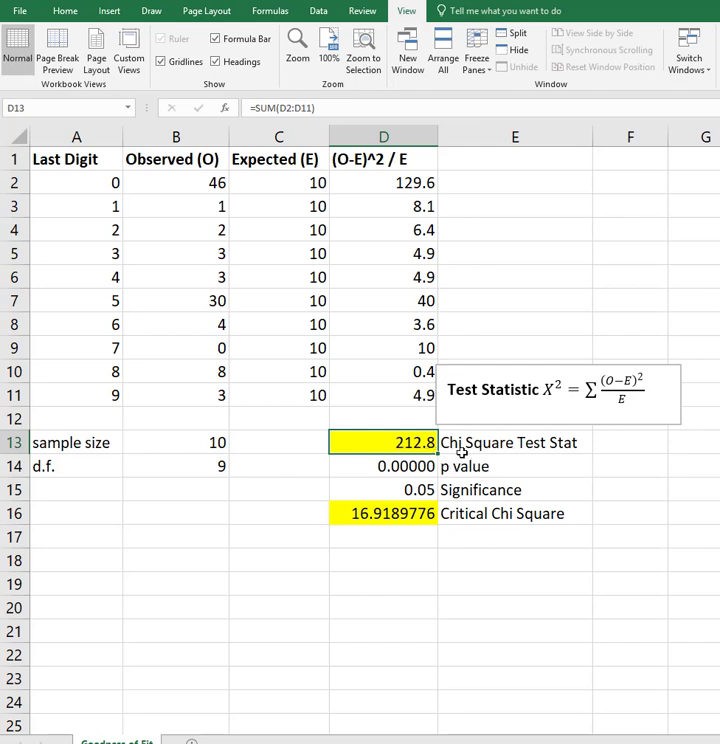
pyautogui.click(366, 514)
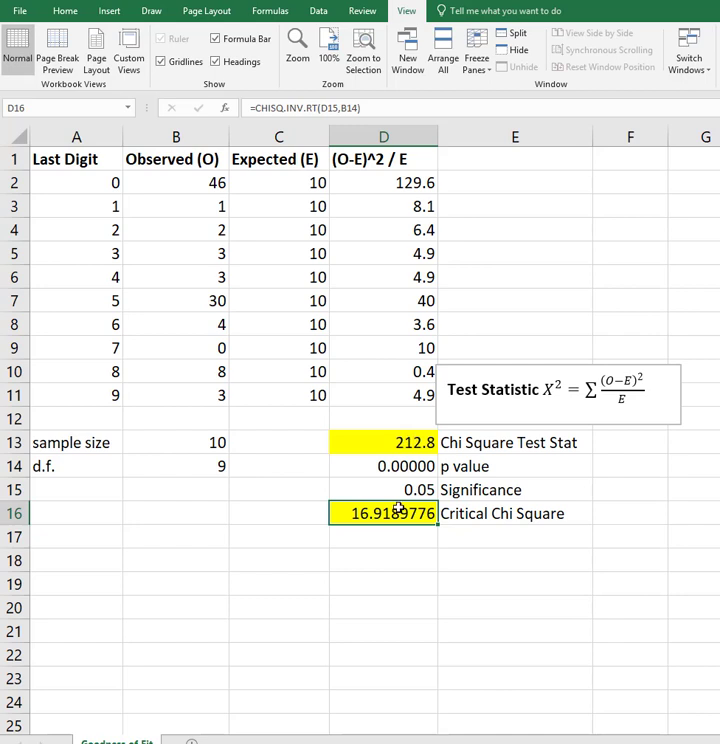
pyautogui.click(402, 467)
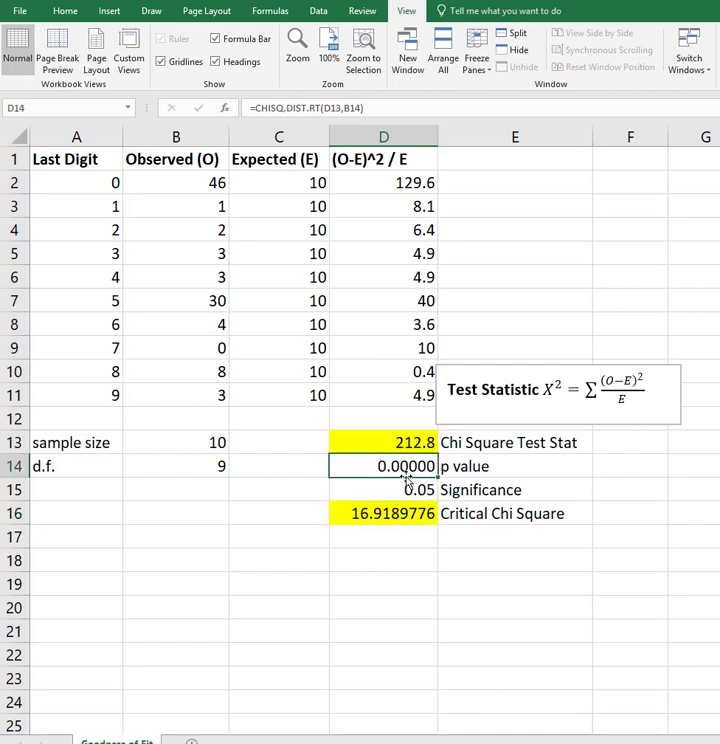
pyautogui.click(425, 491)
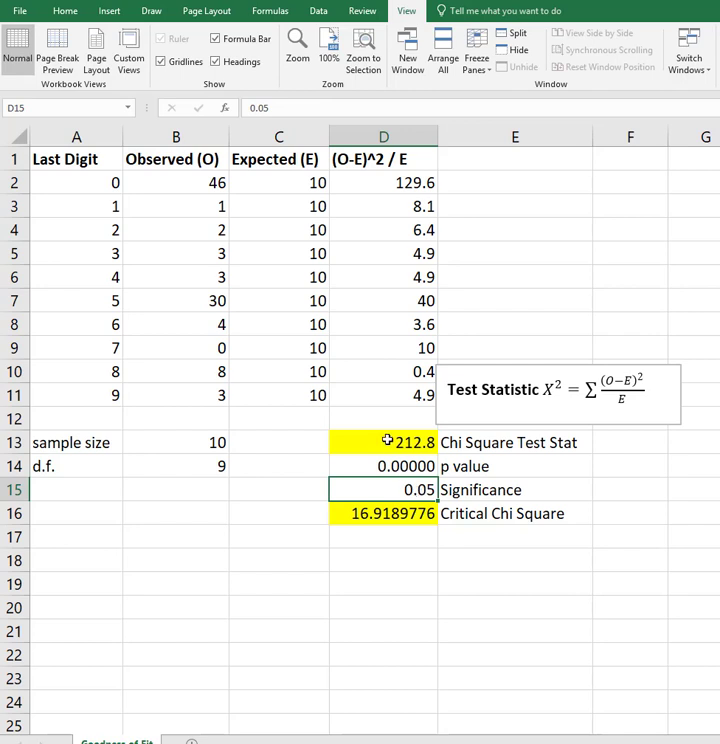
pyautogui.click(385, 441)
pyautogui.click(400, 505)
pyautogui.press('Up')
pyautogui.press('Up')
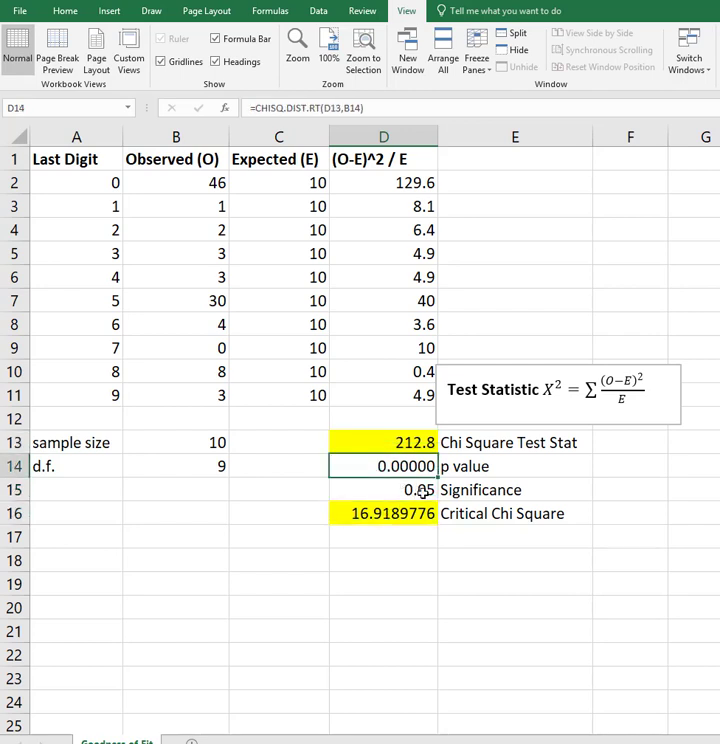